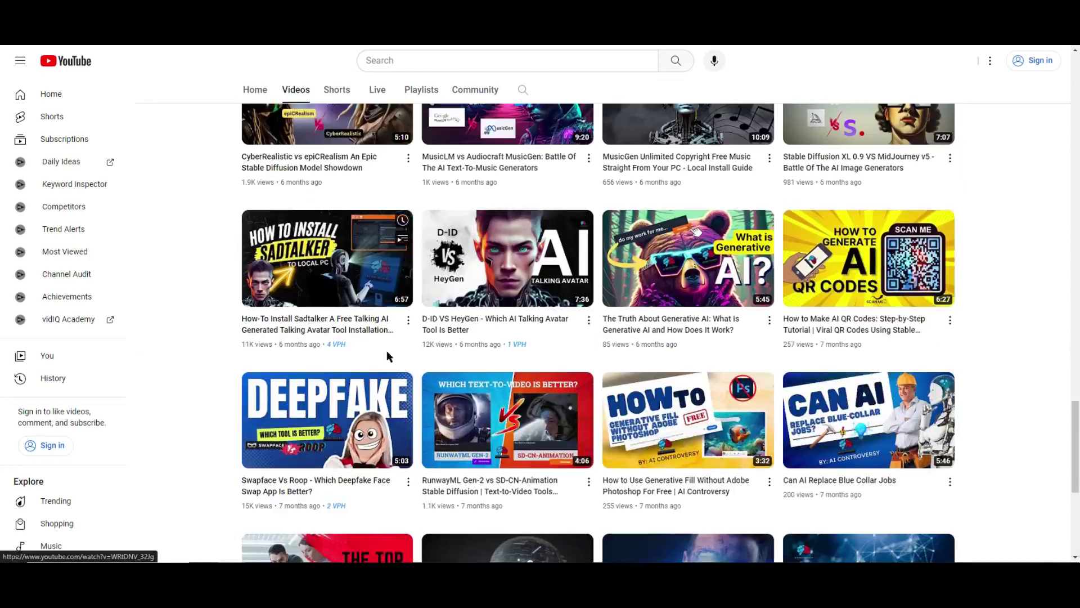
Browse the latest uploads on the AI Controversy channel's Videos tab.
mouse_move(334, 441)
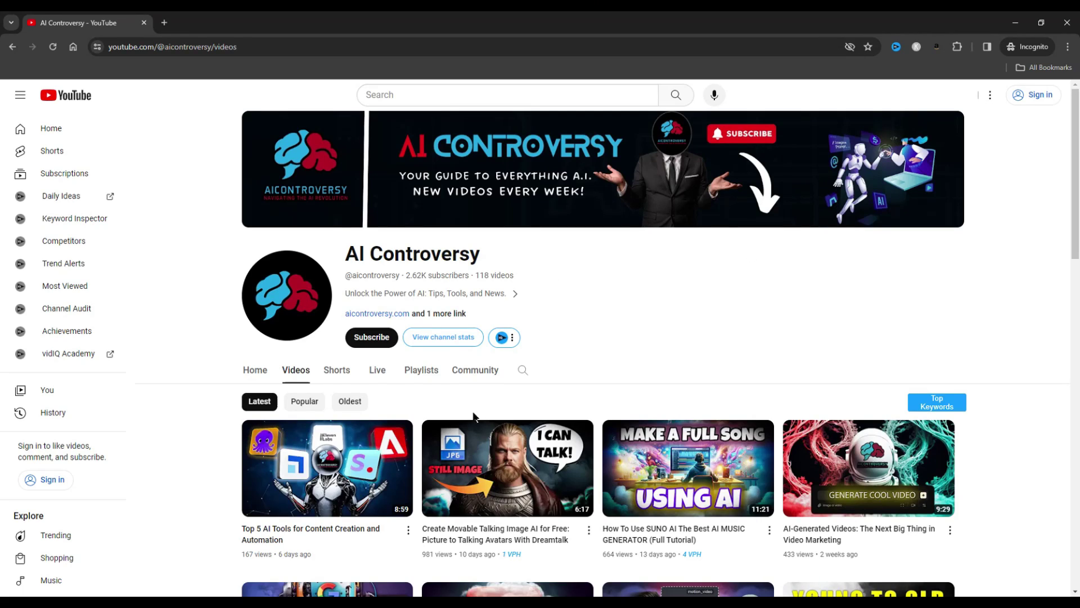
Download the Visual Studio Community 2022 installer and add the Game development with C++ workload.
scroll(474, 417, down, 12)
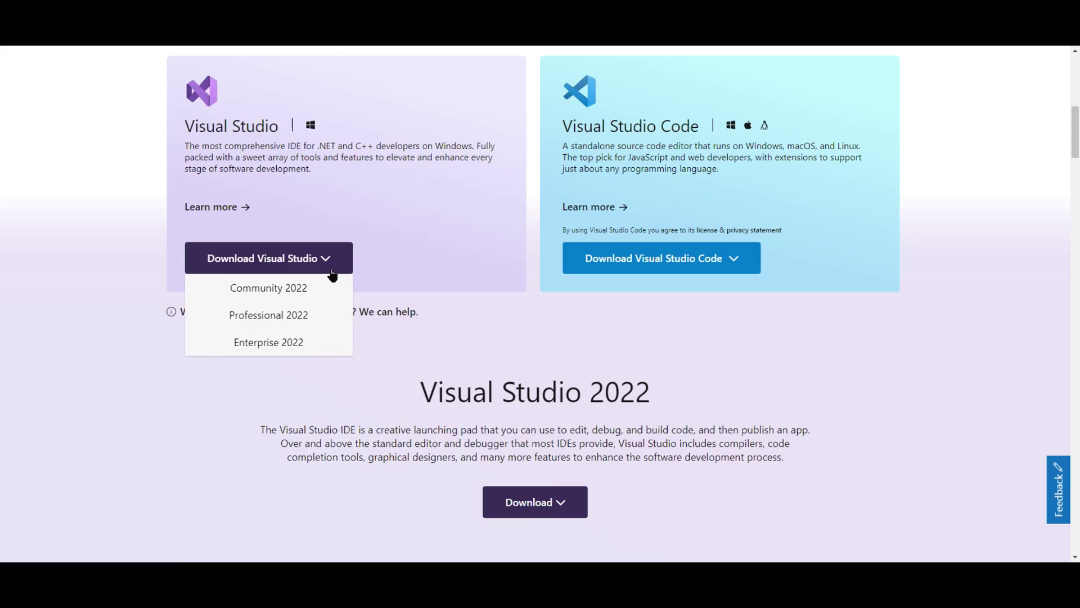
click(307, 290)
scroll(583, 295, down, 7)
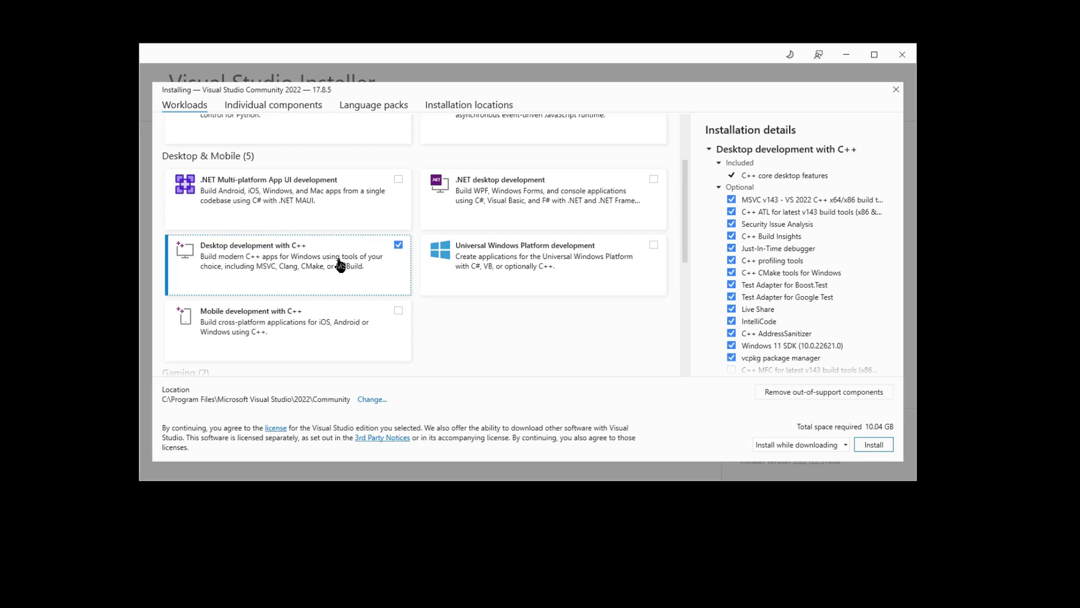
scroll(535, 272, down, 4)
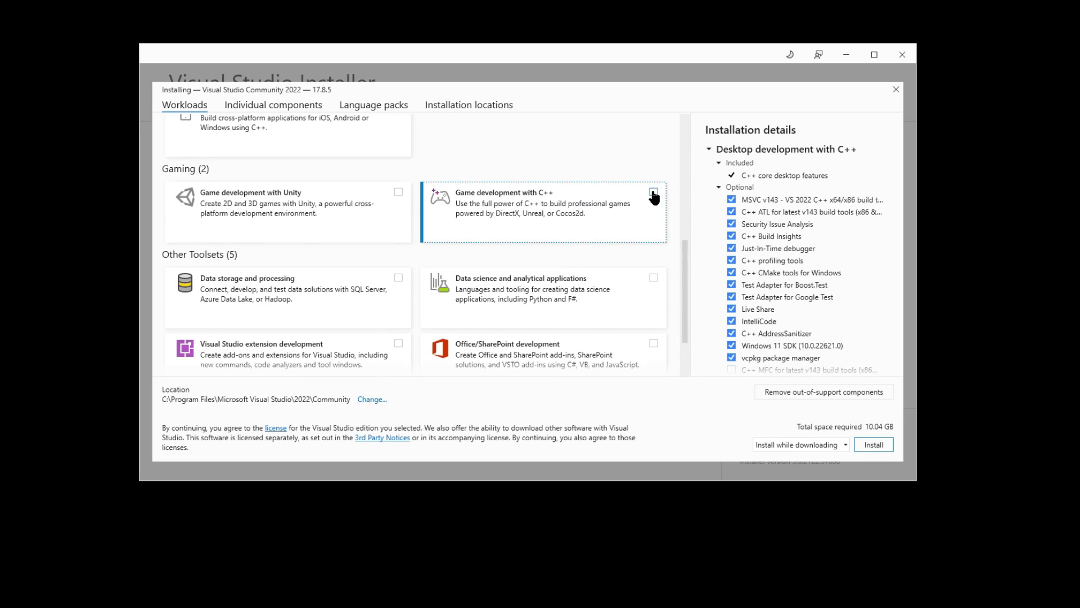
click(653, 193)
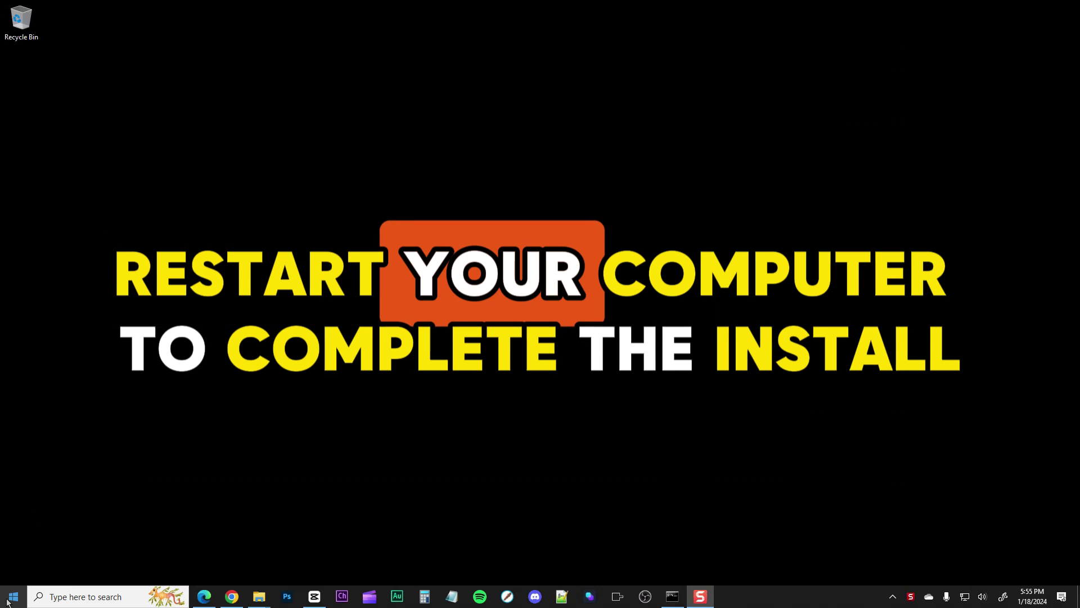
Restart the PC, then bring up the roop-unleashed repository's Code download options.
click(13, 596)
click(14, 572)
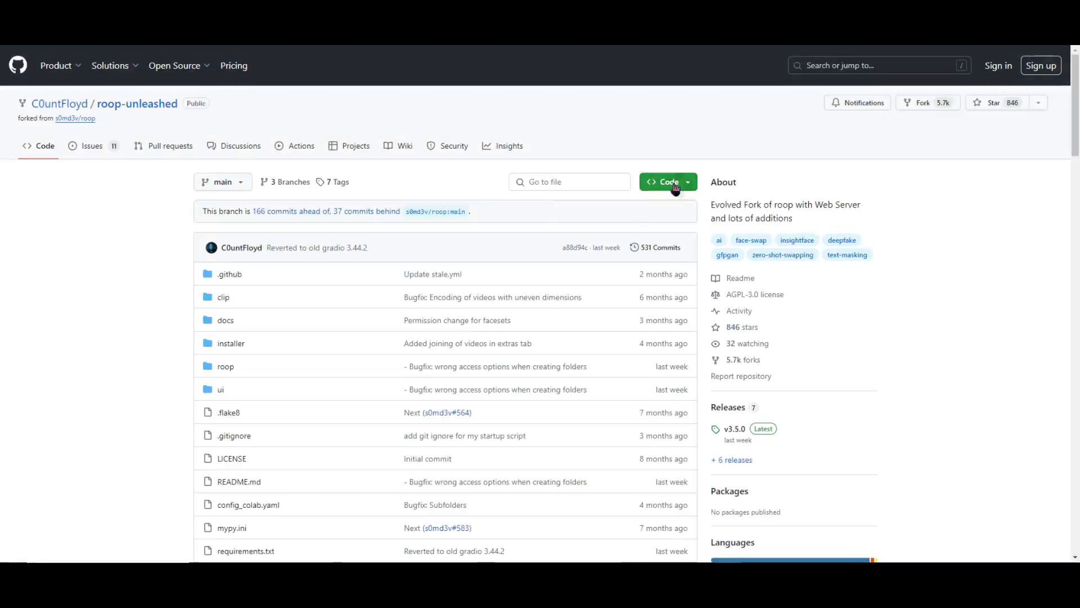
click(687, 185)
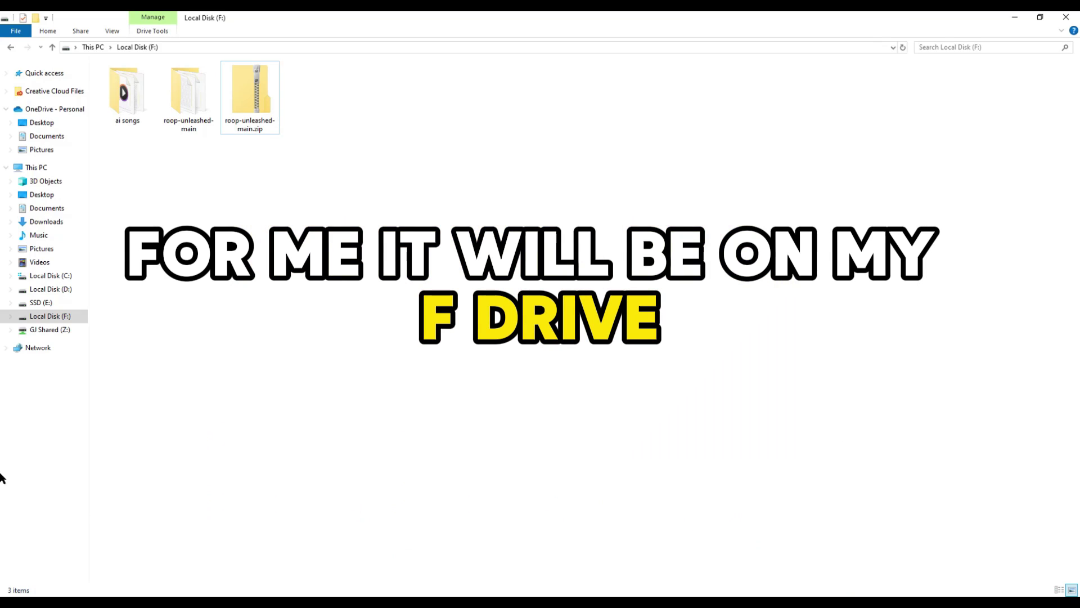
Open the roop-unleashed-main.zip archive on Local Disk (F:).
click(250, 122)
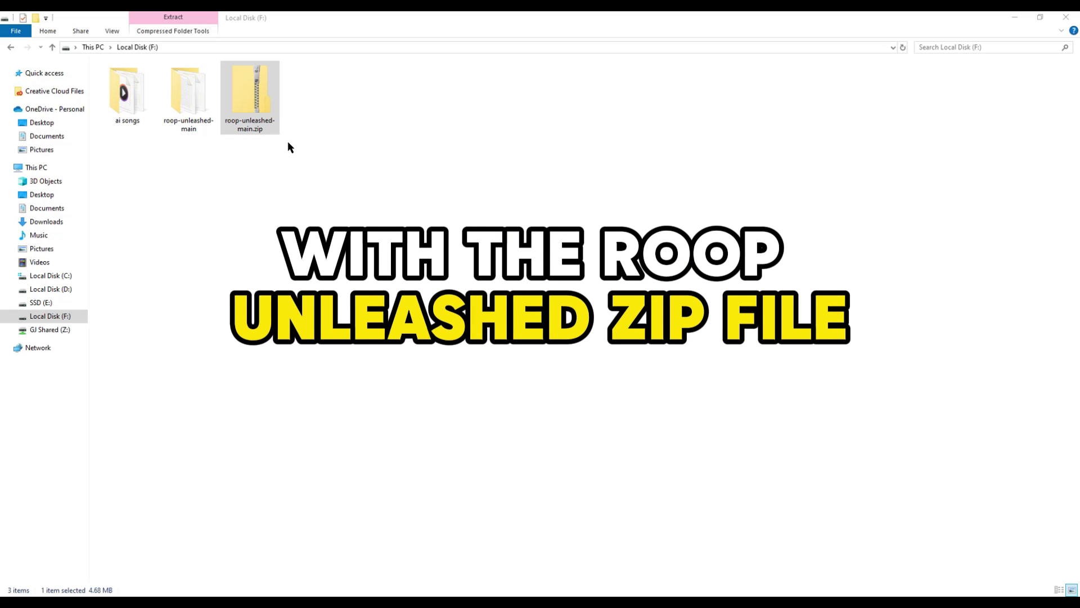
right_click(249, 102)
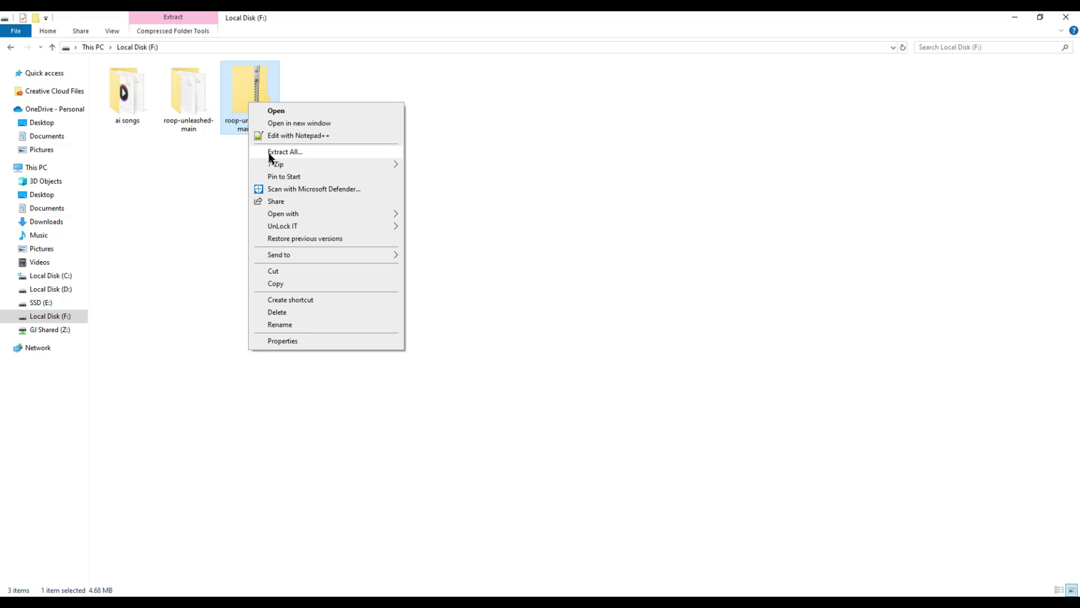
click(203, 159)
double_click(250, 105)
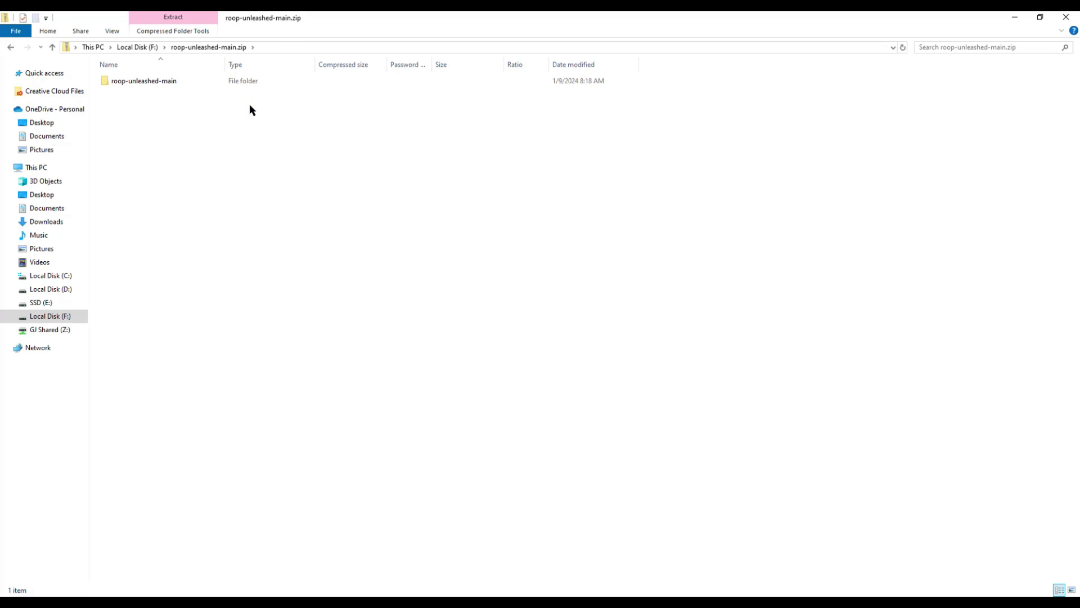
Extract roop-unleashed-main onto Local Disk (F:), delete the zip, and select the folder.
click(155, 84)
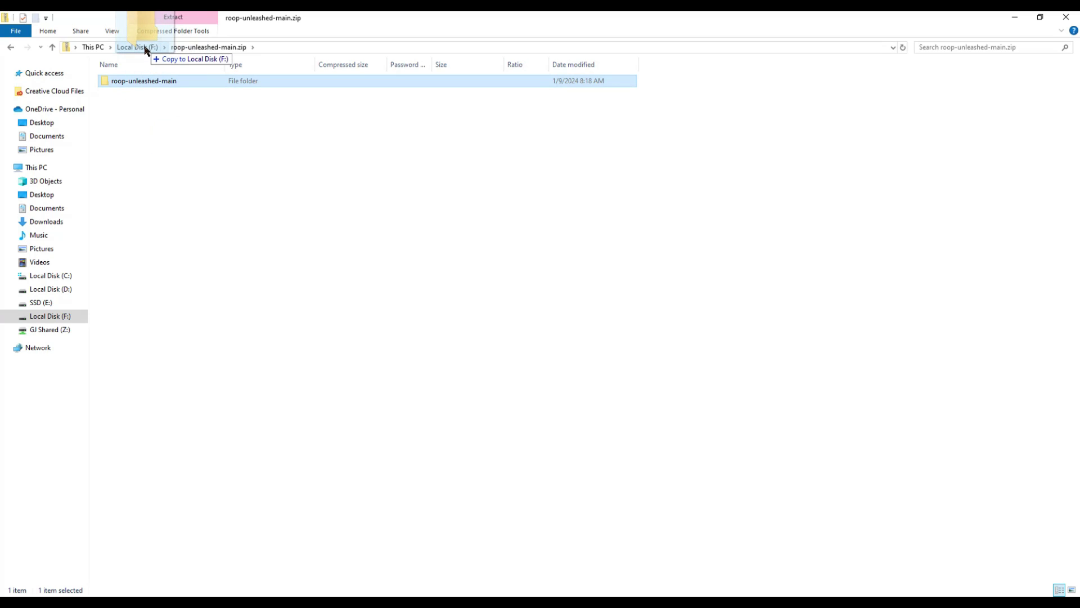
drag(145, 51, 244, 116)
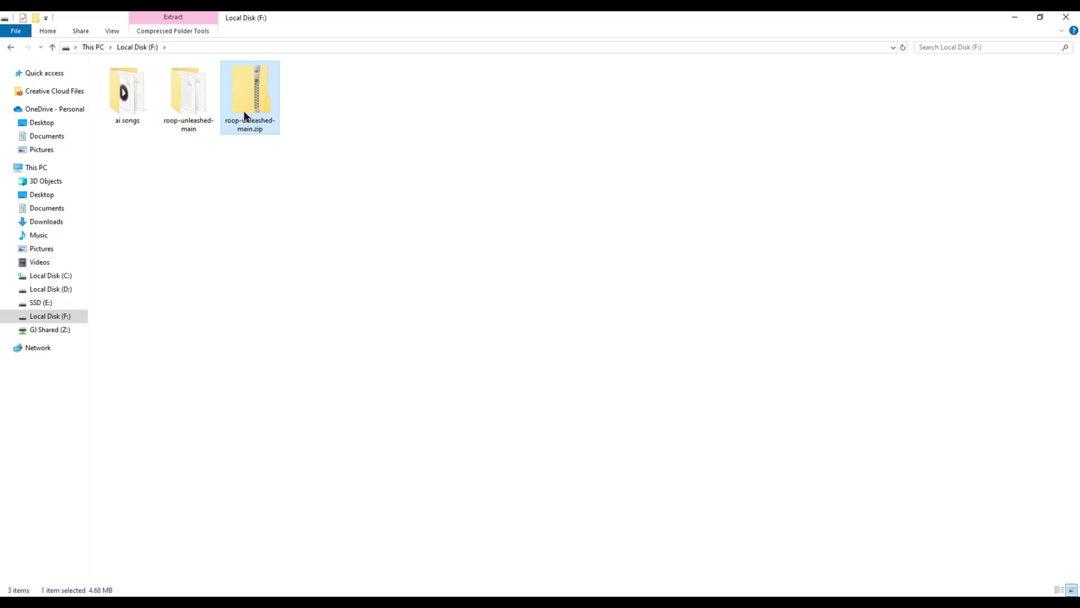
key(Delete)
click(191, 115)
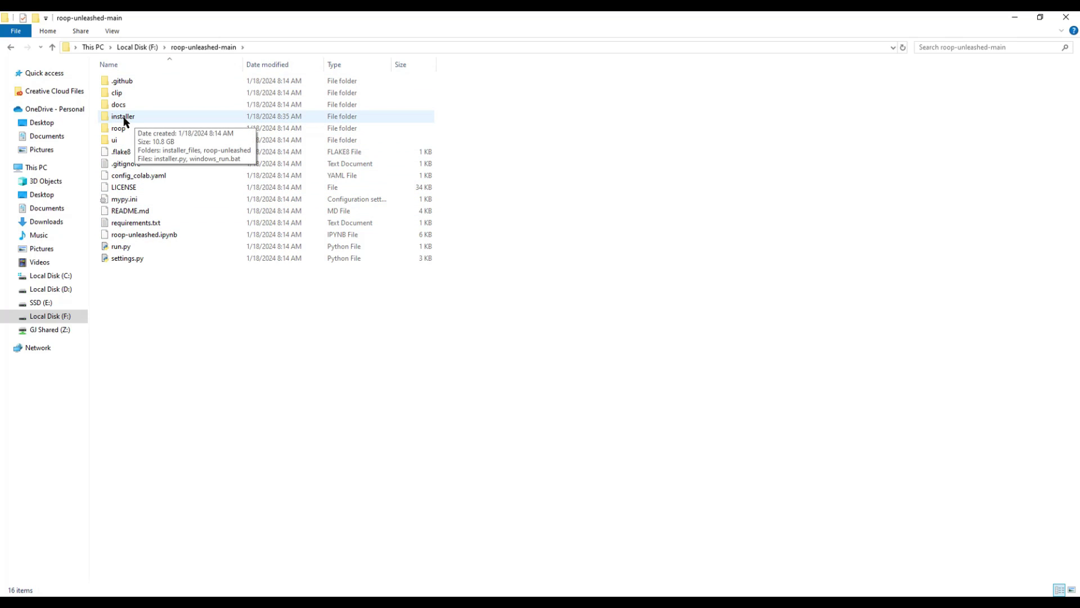
Open the installer folder and get windows_run.bat past the SmartScreen warning via More info.
double_click(124, 122)
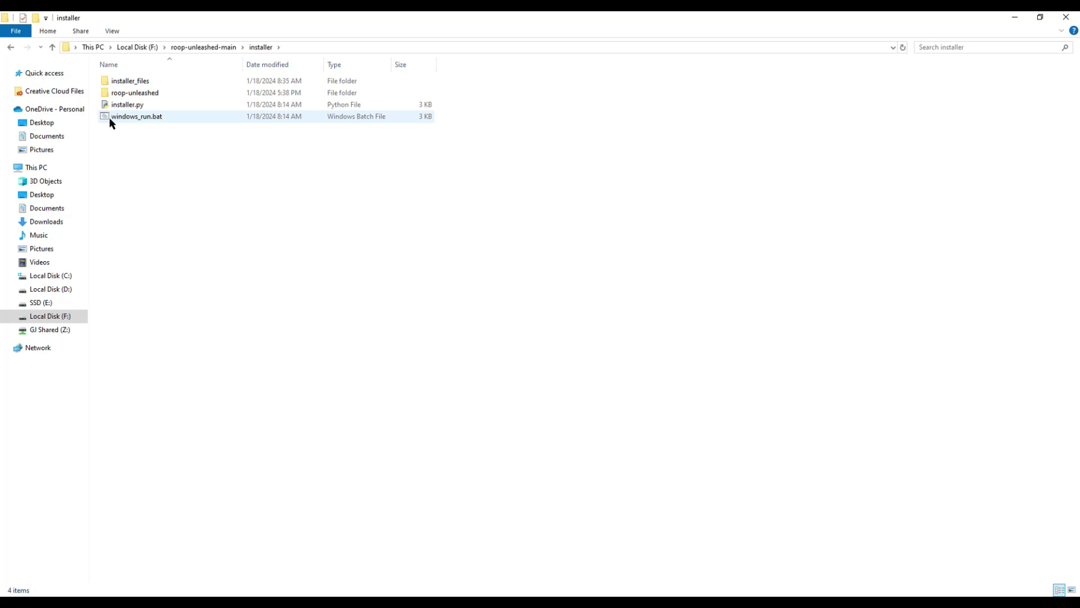
click(145, 122)
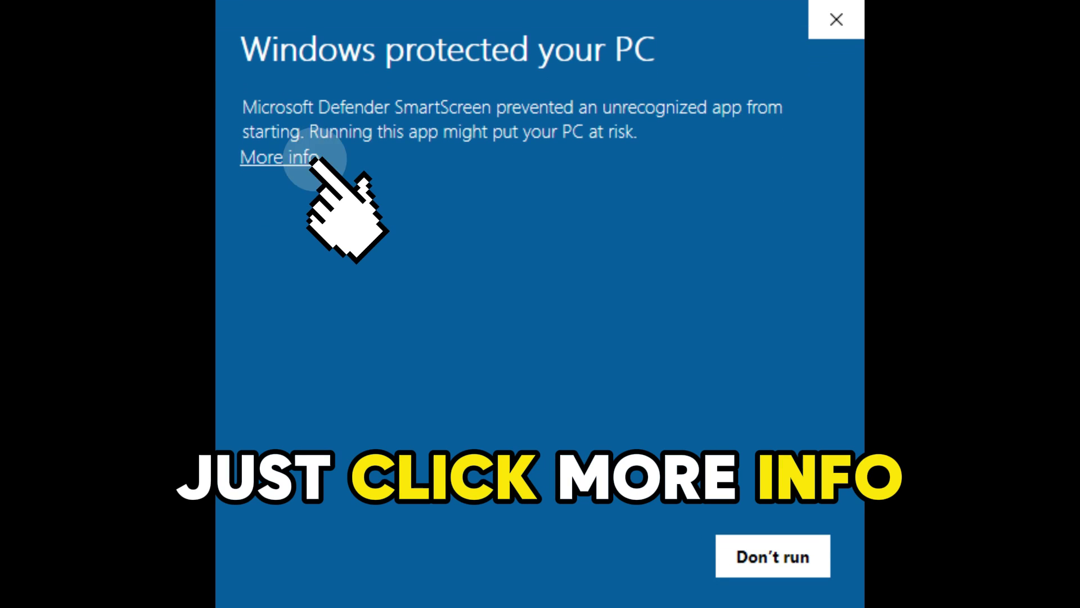
click(280, 157)
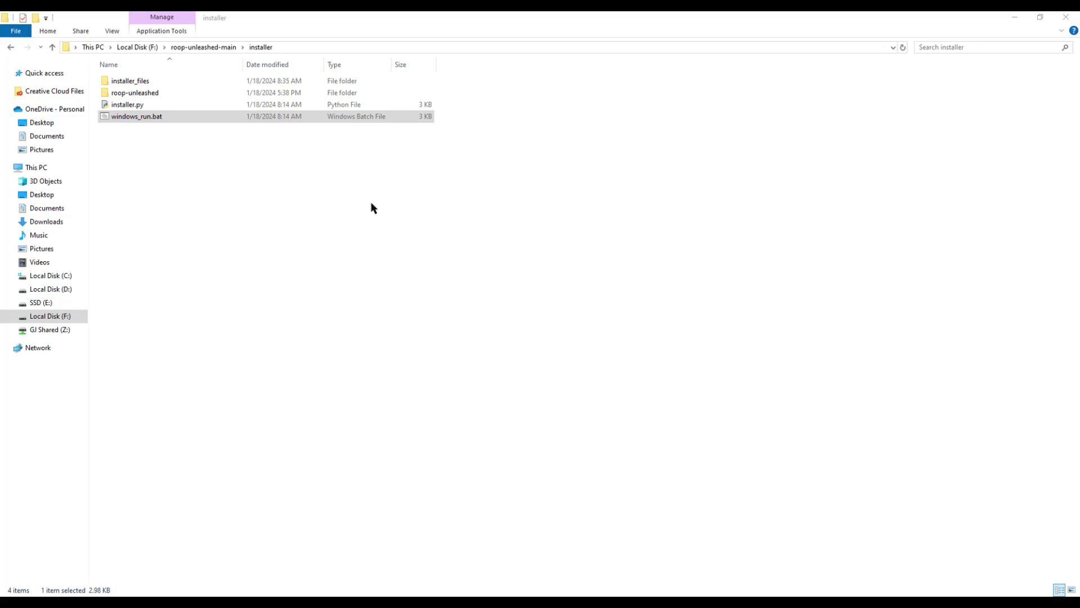
Open windows_run.bat in Notepad with Edit and read through the script.
right_click(150, 119)
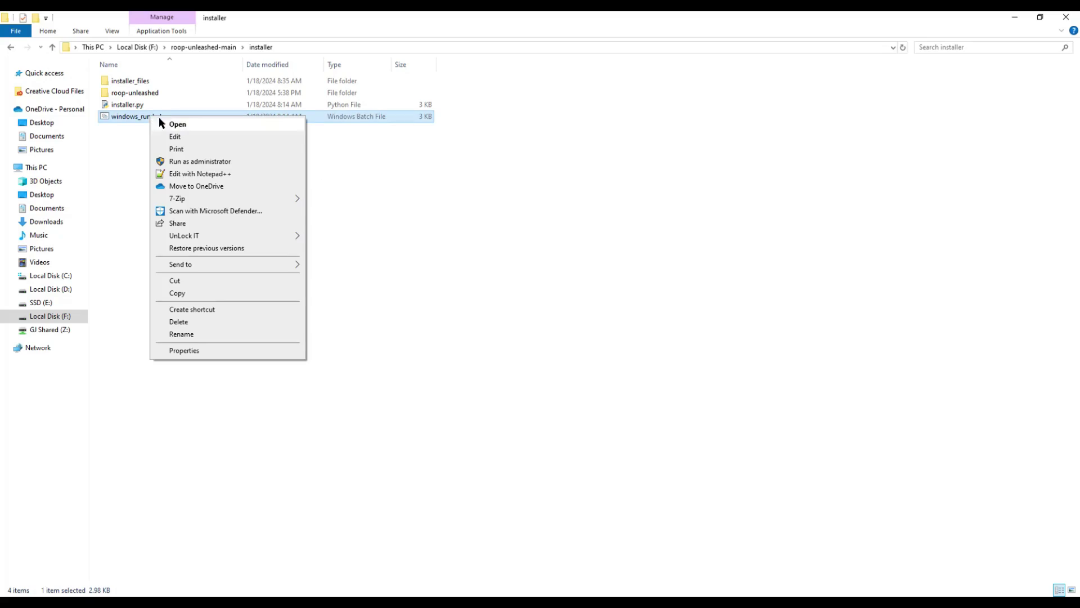
click(175, 137)
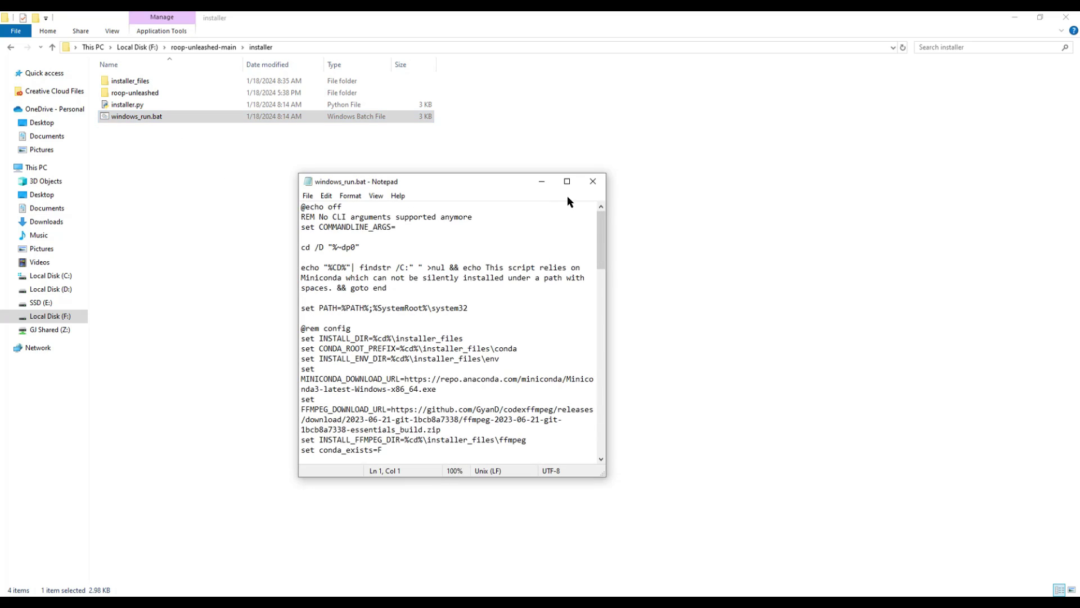
scroll(435, 285, down, 3)
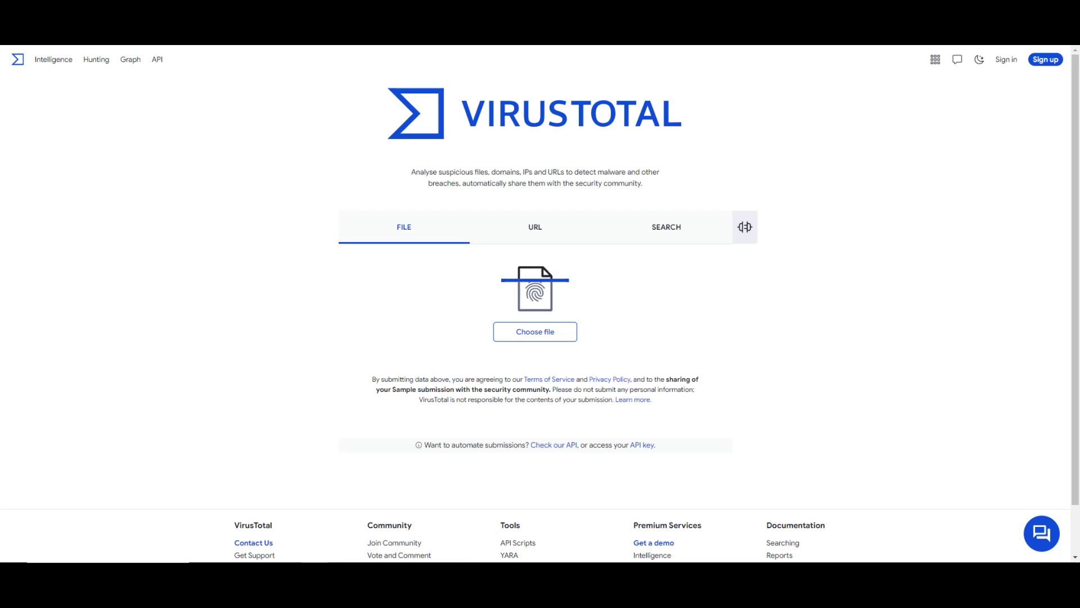
Upload windows_run.bat to VirusTotal and review its 0/60 detection result.
drag(1057, 157, 562, 306)
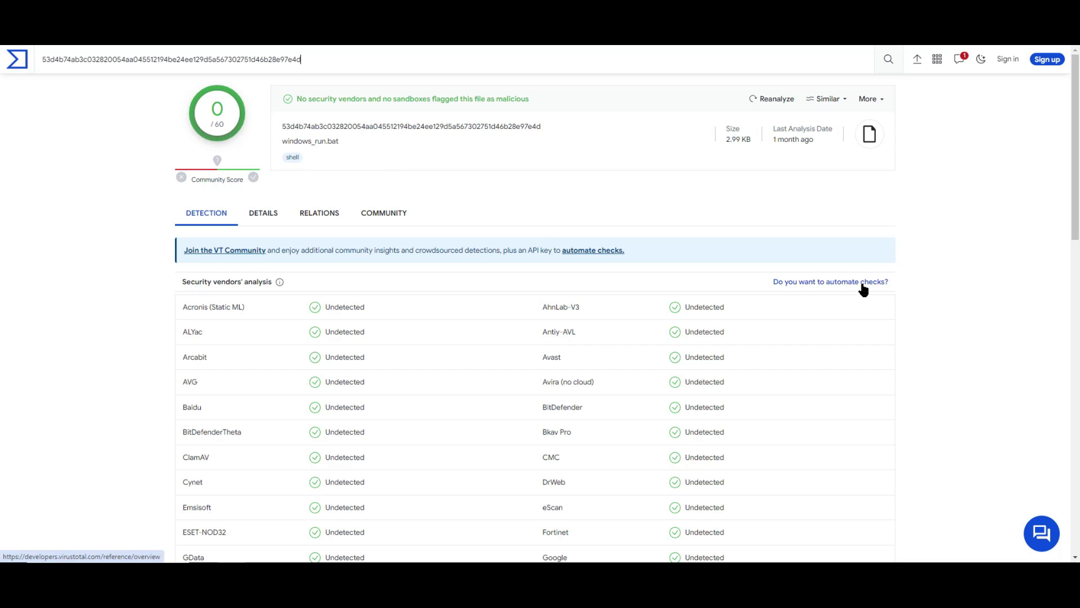
scroll(912, 362, down, 6)
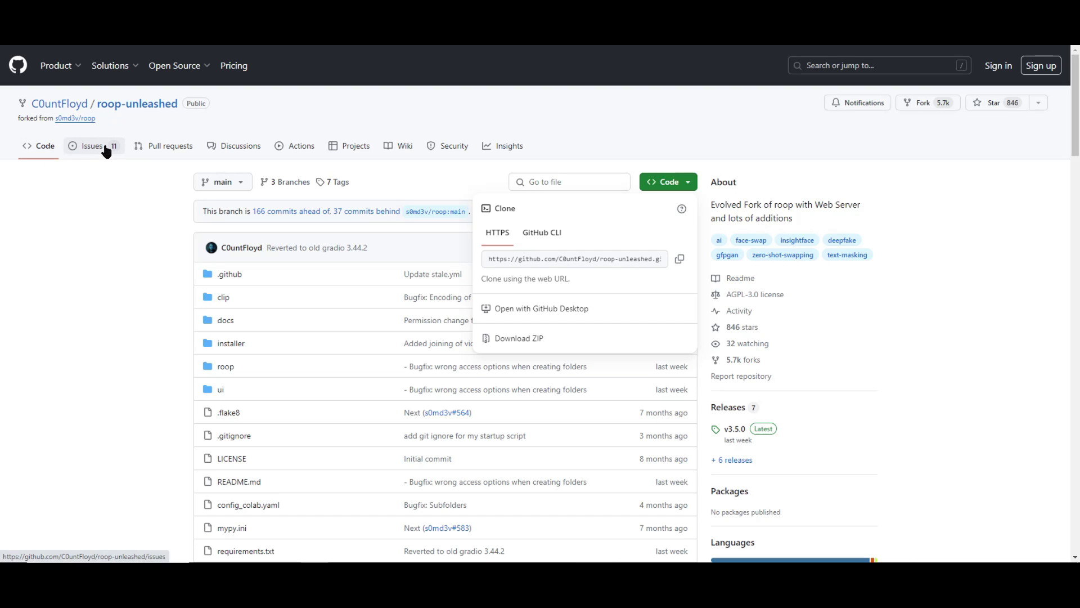
Look through the roop-unleashed repository's Discussions and Issues lists.
click(221, 151)
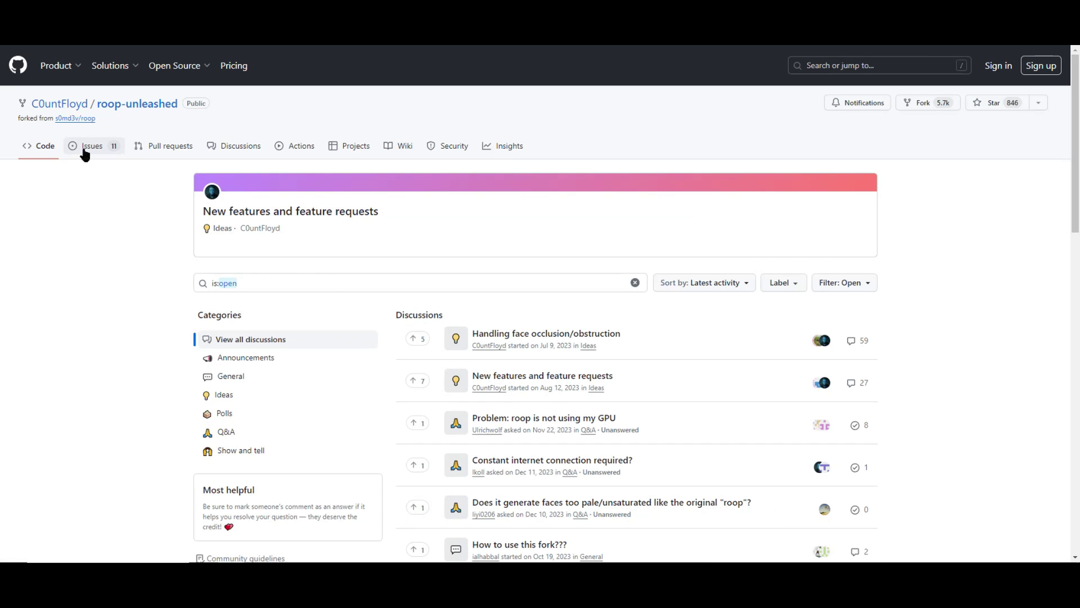
click(84, 150)
scroll(349, 360, down, 4)
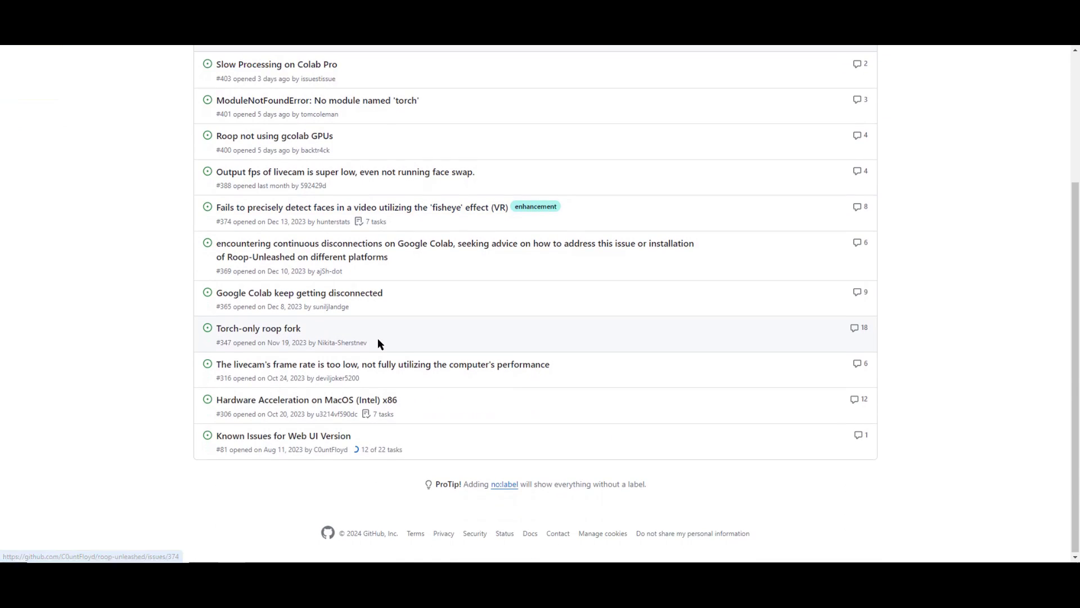
scroll(377, 343, up, 3)
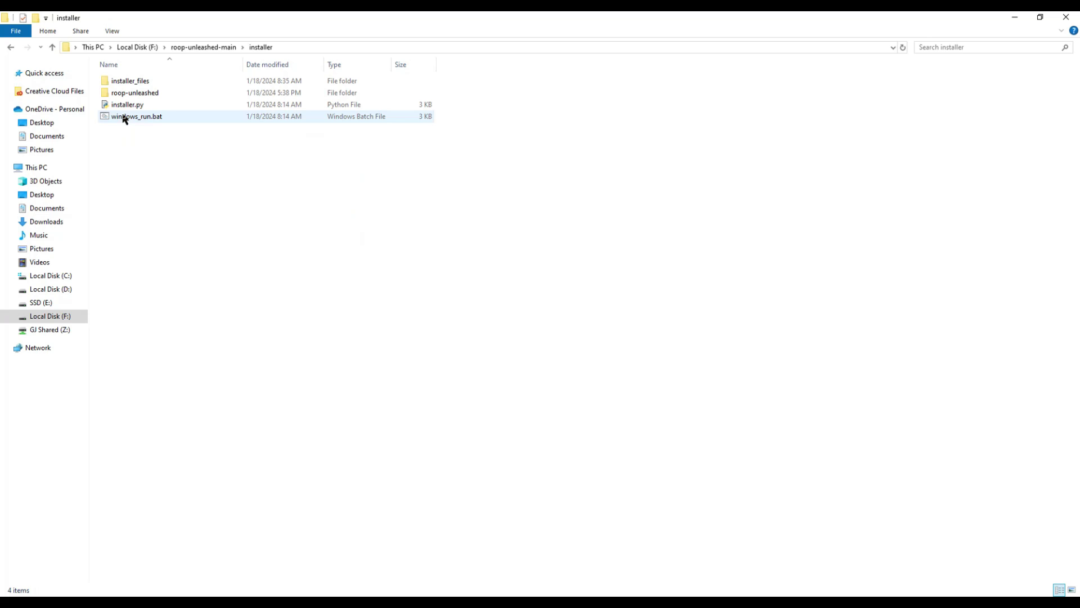
Launch windows_run.bat and confirm the update check so the 3.5.0 web UI opens.
double_click(141, 117)
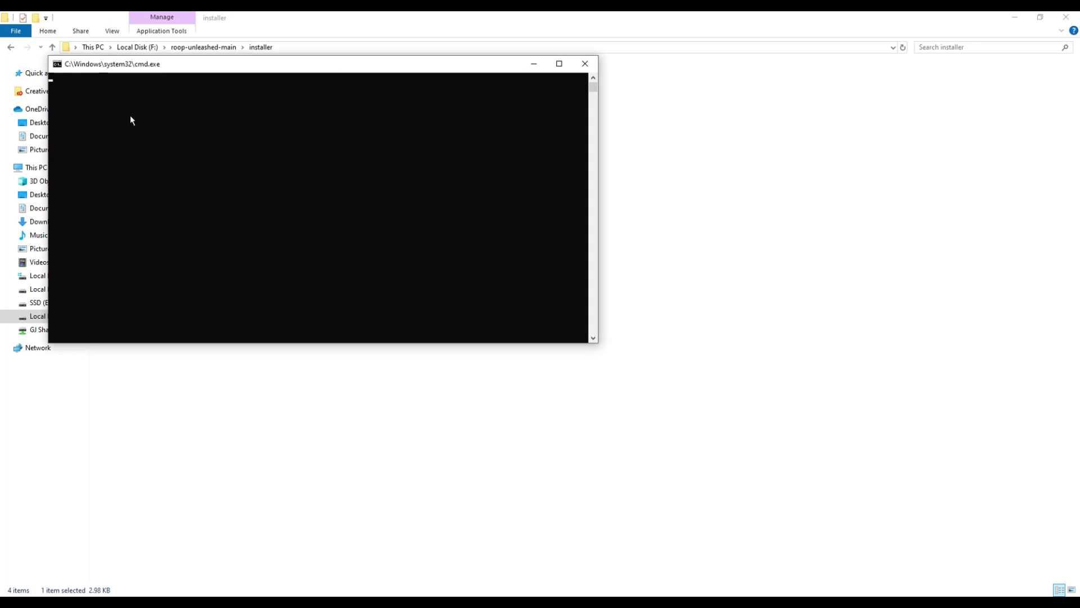
drag(284, 68, 465, 217)
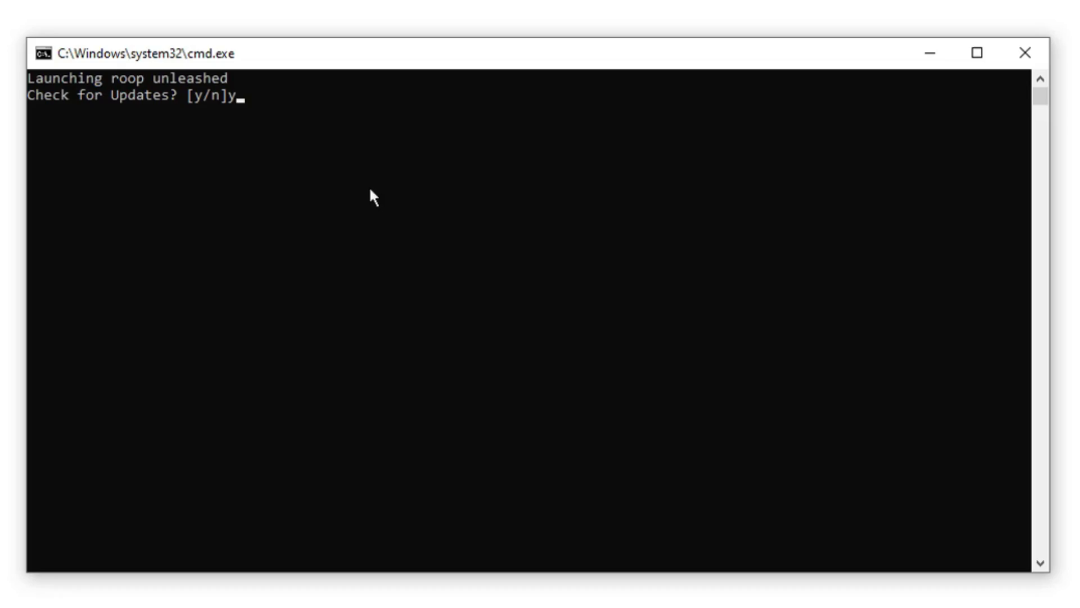
key(Return)
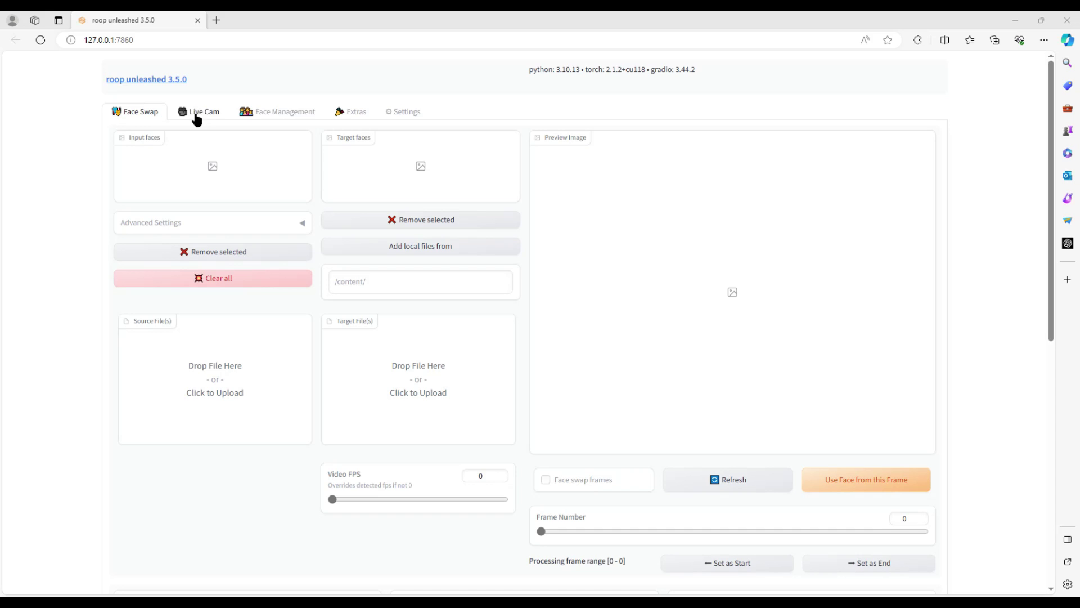
Apply the ysharma/steampunk theme in Settings and restart the server.
click(413, 114)
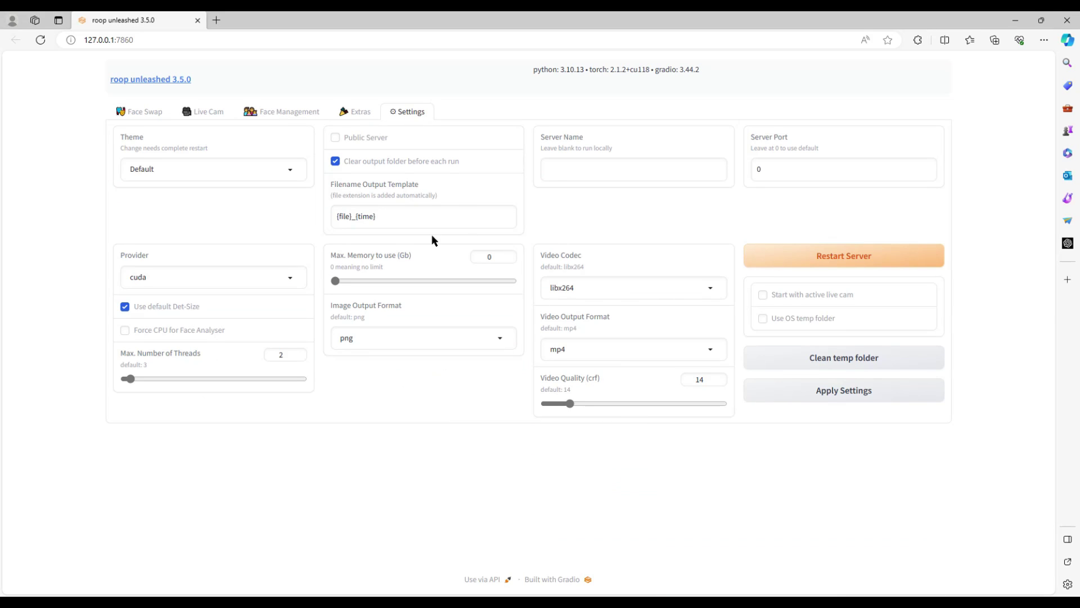
click(143, 113)
scroll(289, 303, down, 7)
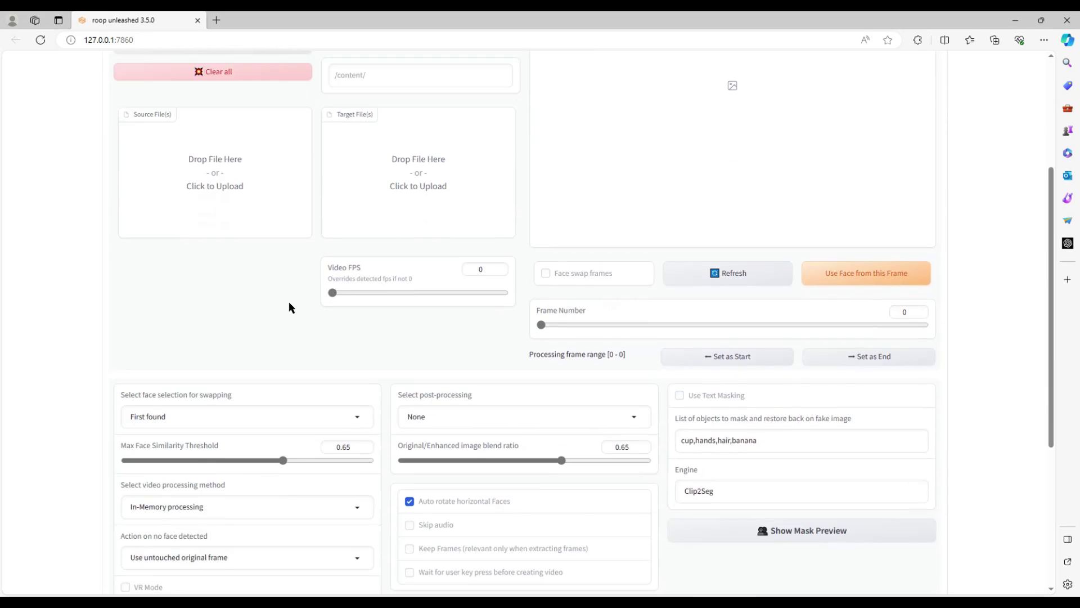
scroll(291, 302, up, 7)
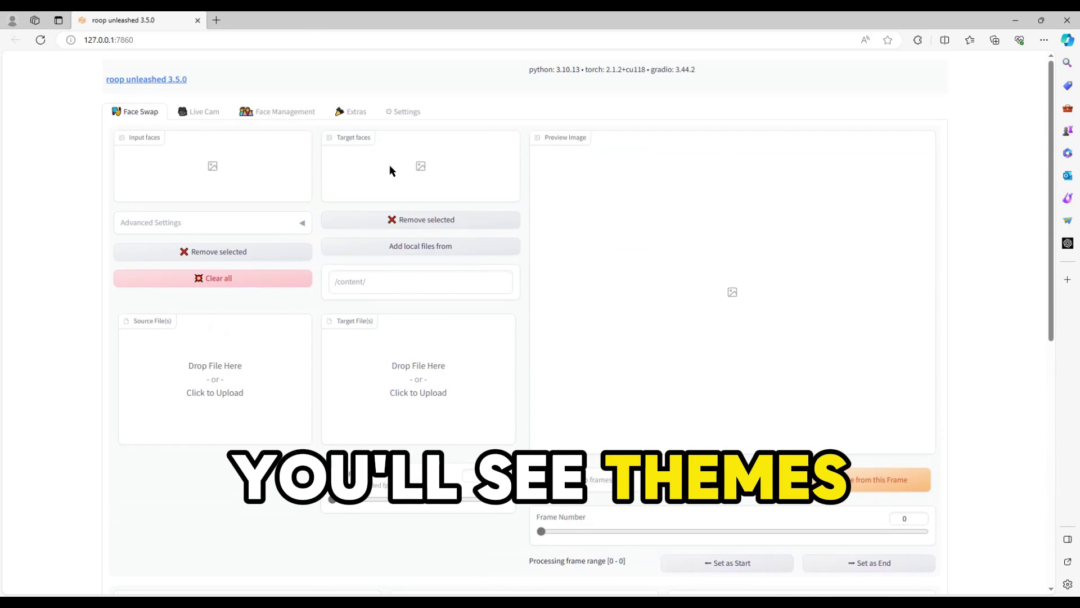
click(413, 114)
click(161, 151)
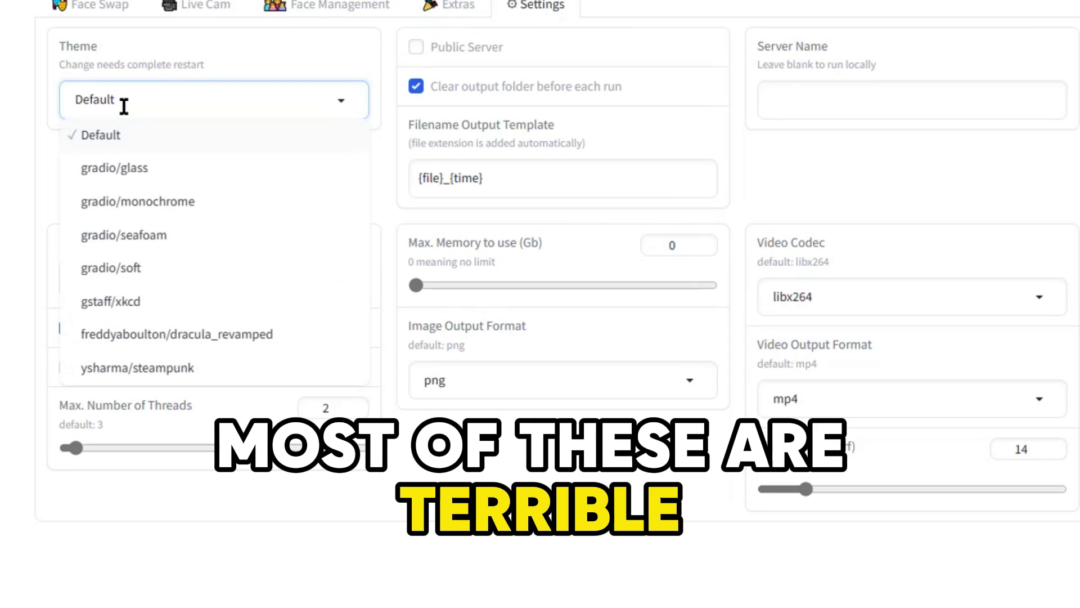
click(137, 367)
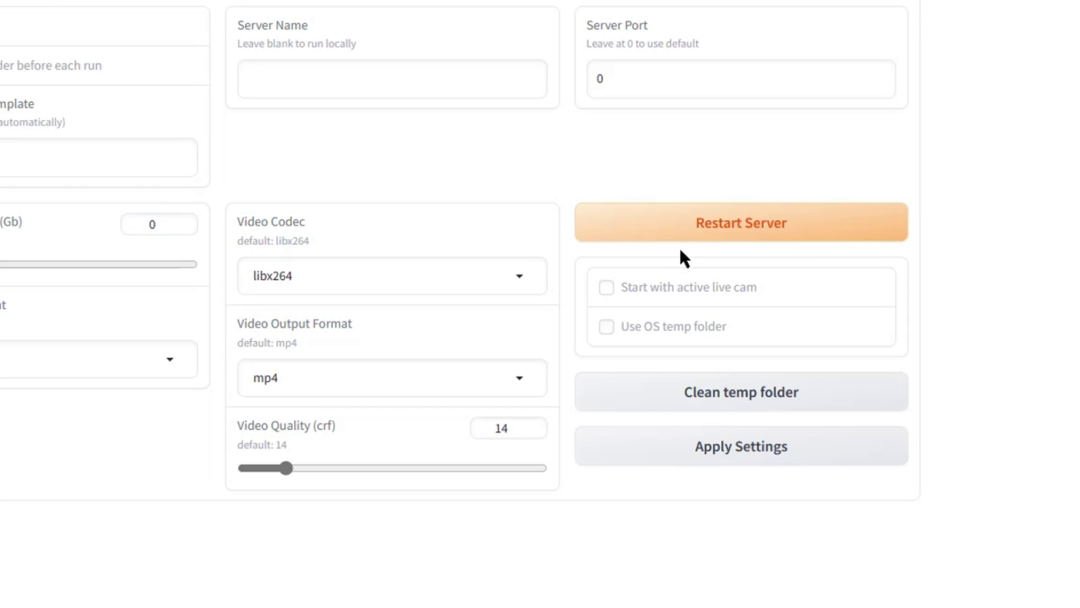
click(759, 448)
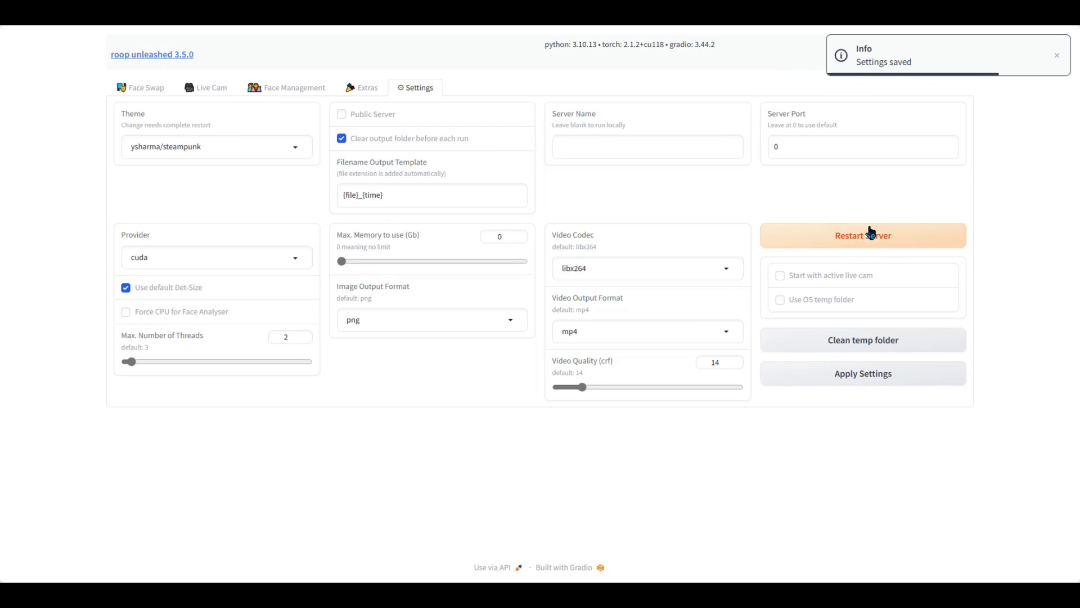
click(869, 235)
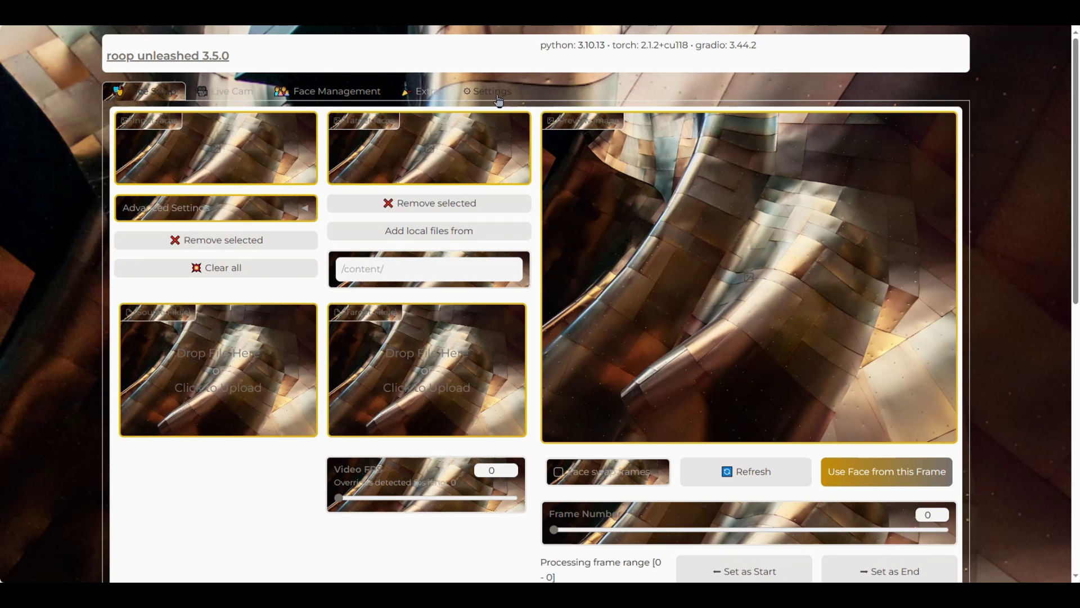
Set the theme back to Default, apply the settings, and restart the server.
click(497, 97)
click(284, 158)
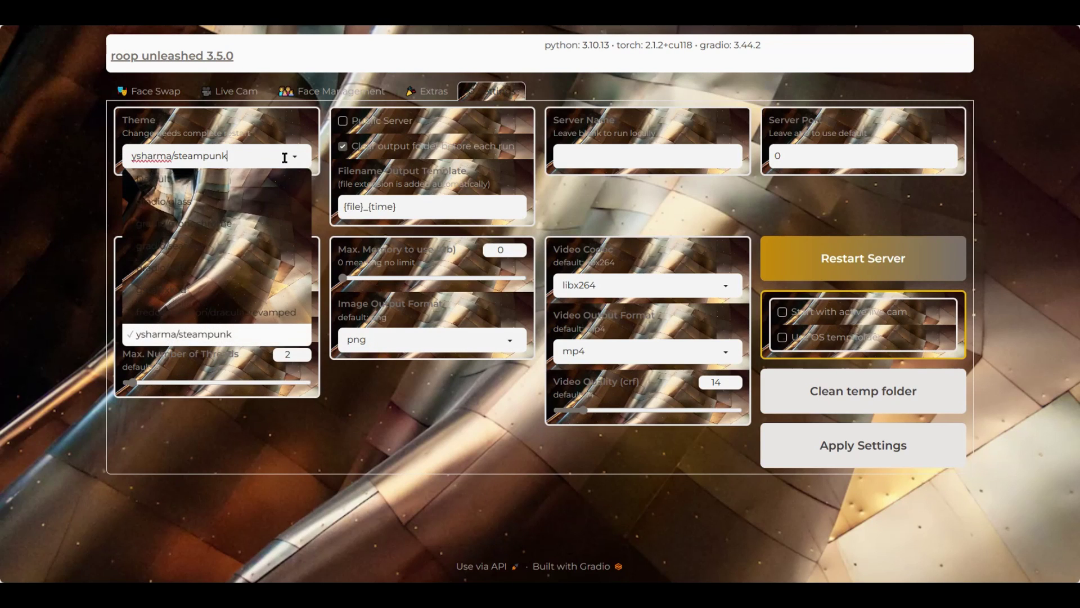
click(157, 177)
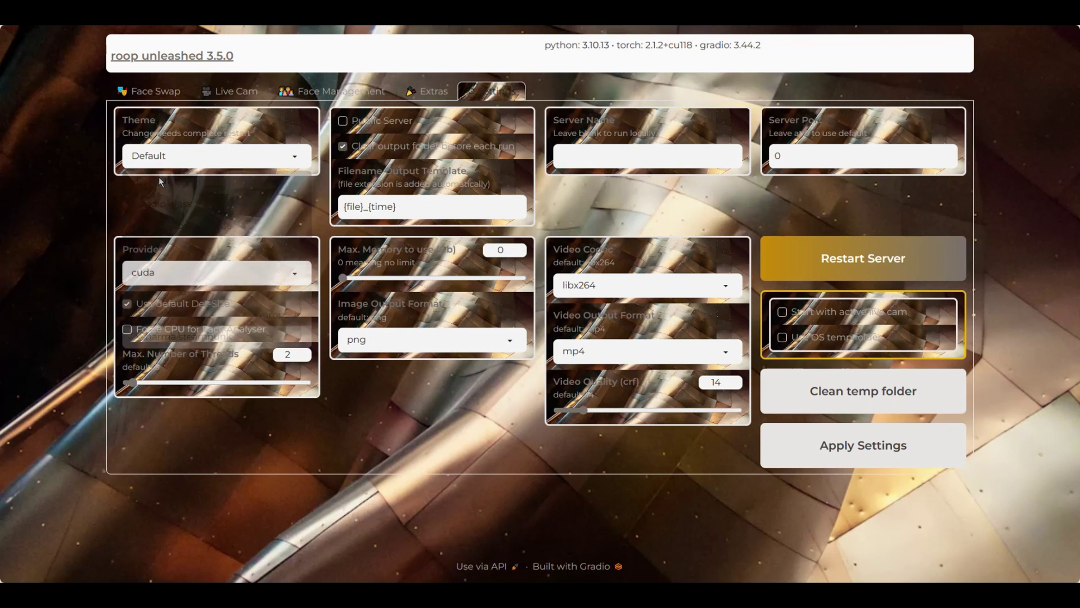
click(881, 458)
click(872, 256)
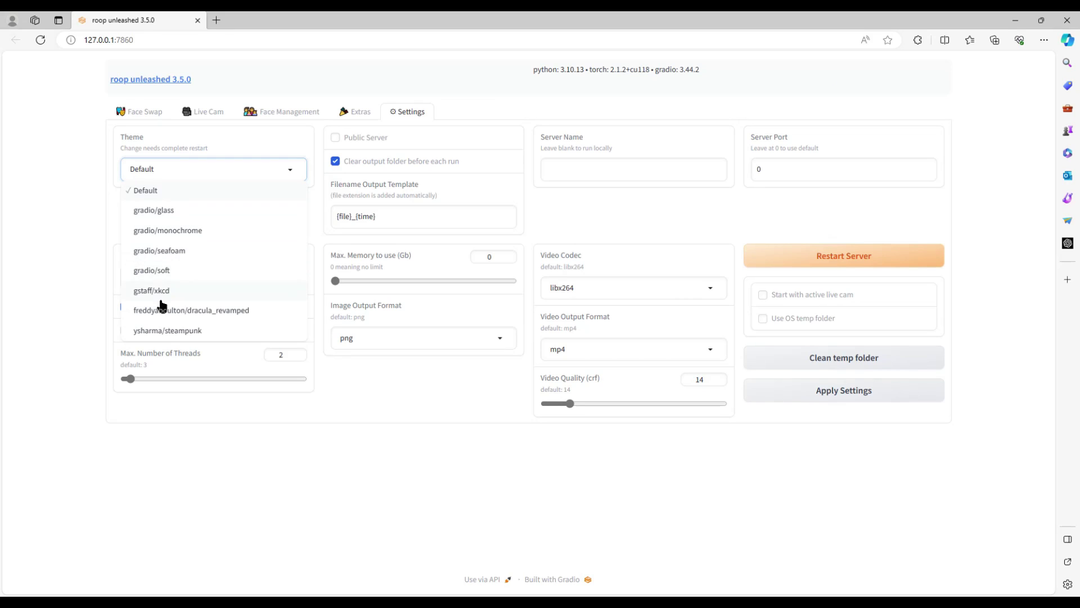
Reload the app with /?__theme=dark appended to its URL, then view Settings in dark mode.
click(140, 190)
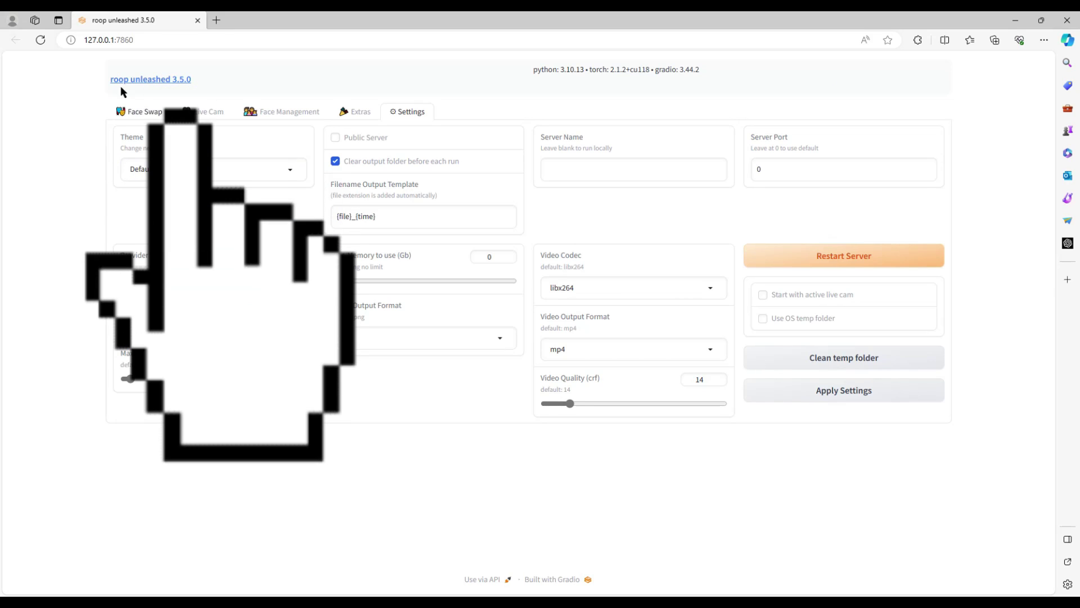
click(139, 40)
click(160, 41)
text(/)
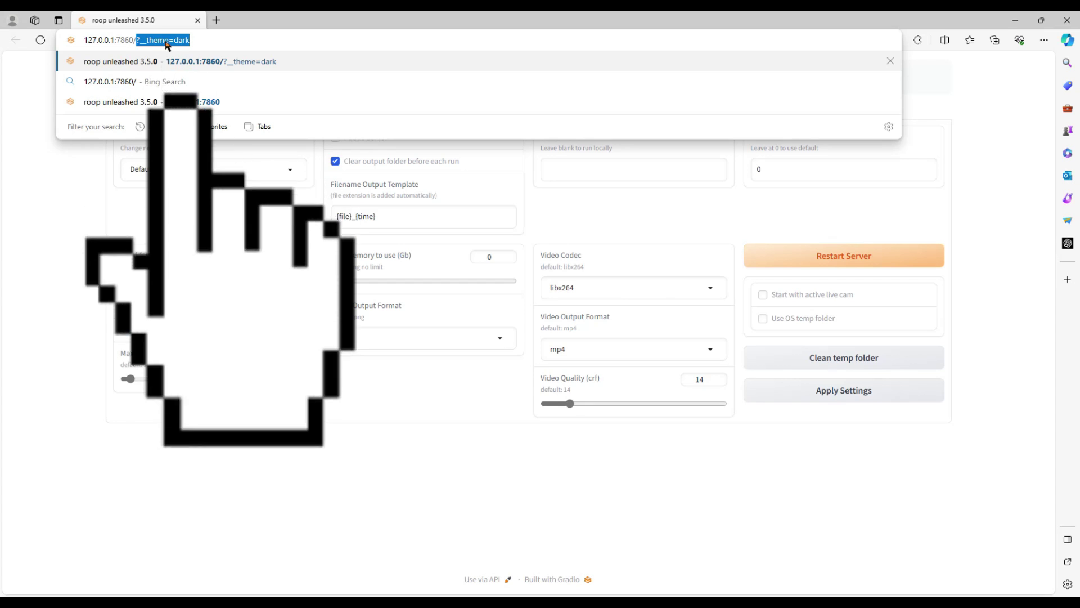
key(Return)
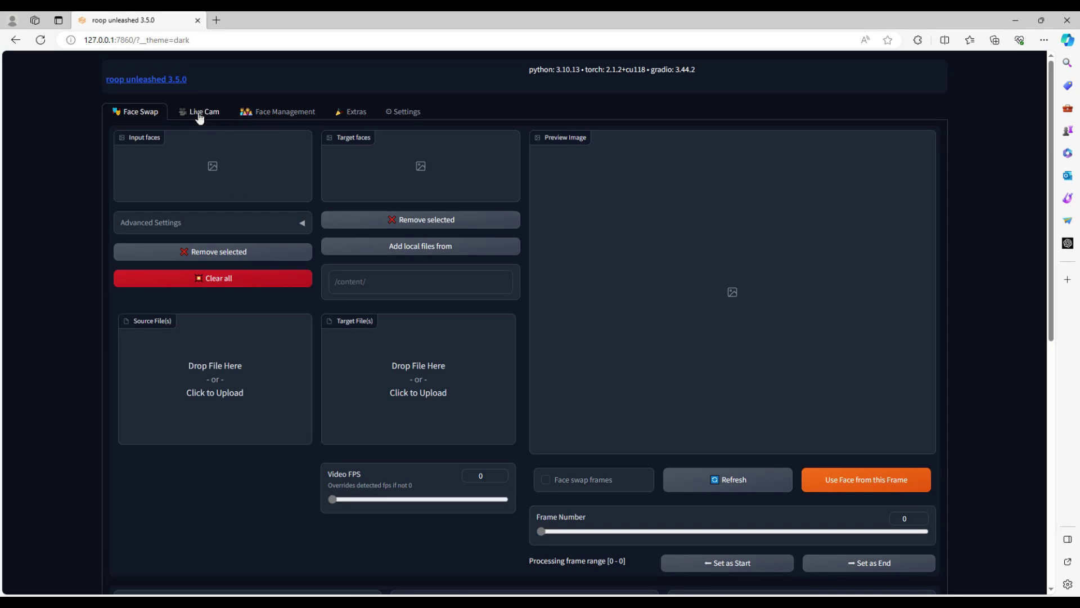
click(407, 113)
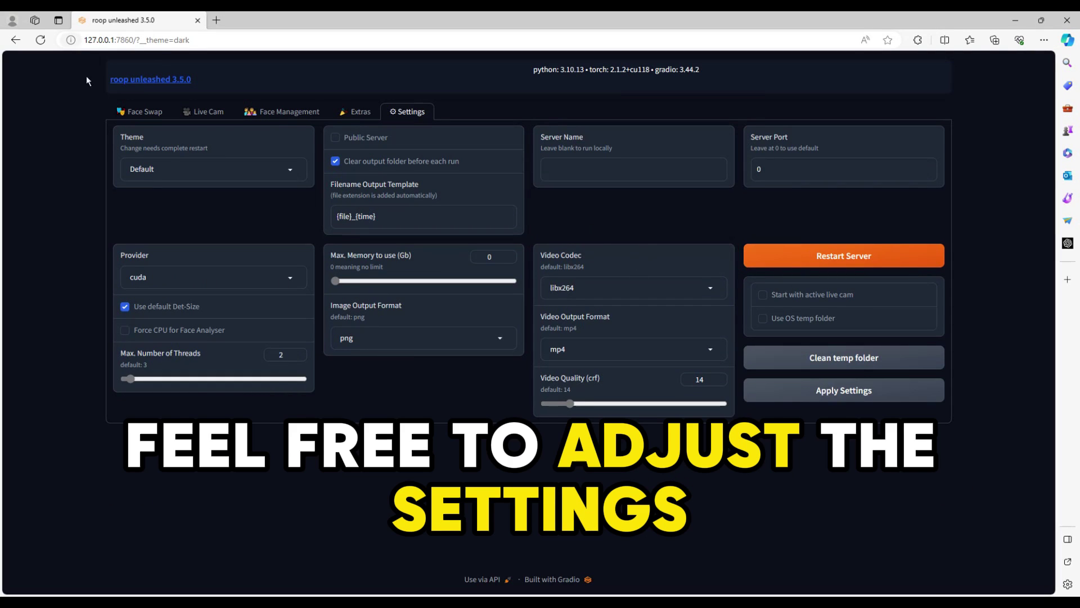
On Face Swap, drop the portrait 00126-199217827.png from Photos onto Source File(s).
click(140, 112)
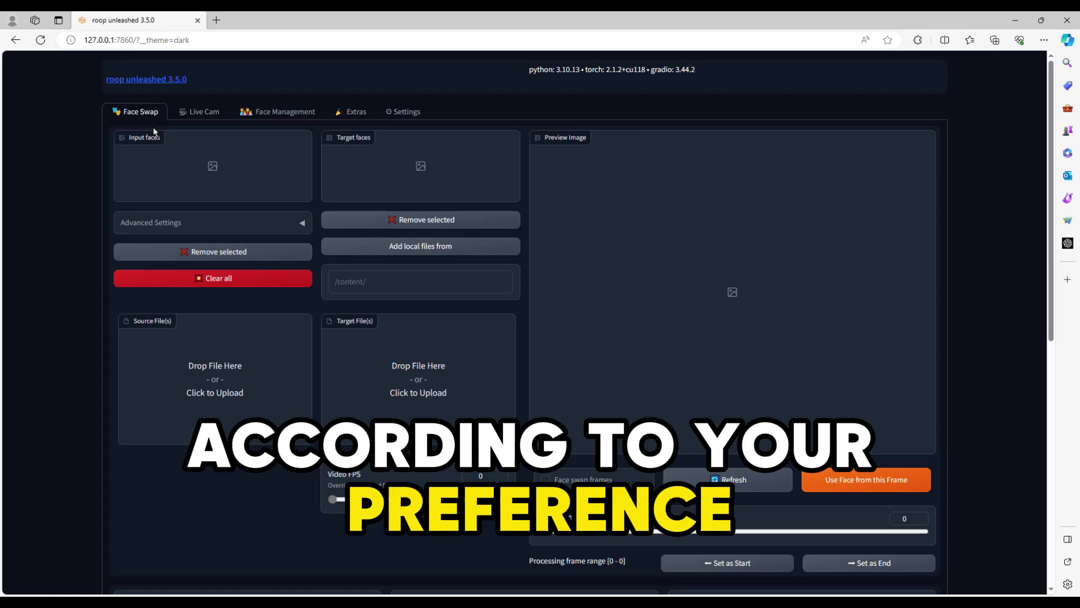
scroll(424, 203, down, 3)
scroll(423, 212, up, 3)
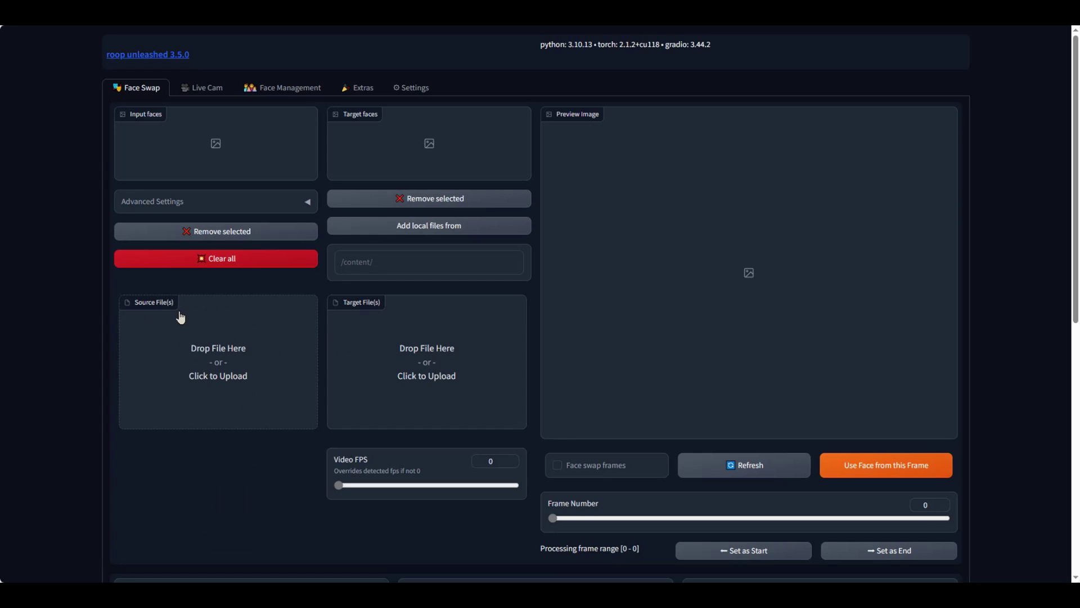
drag(740, 284, 1078, 112)
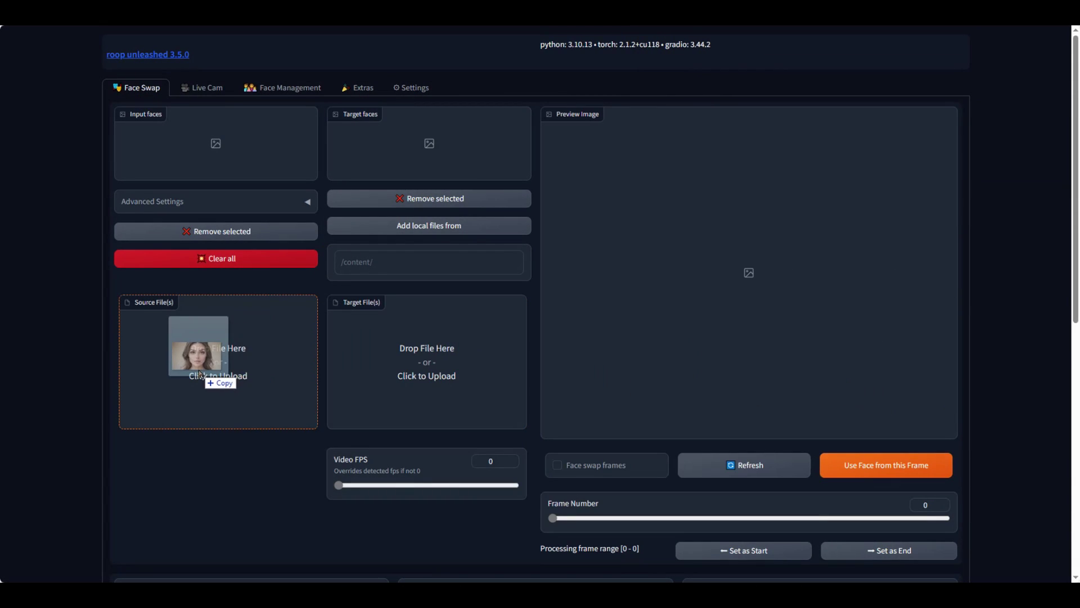
drag(200, 374, 200, 376)
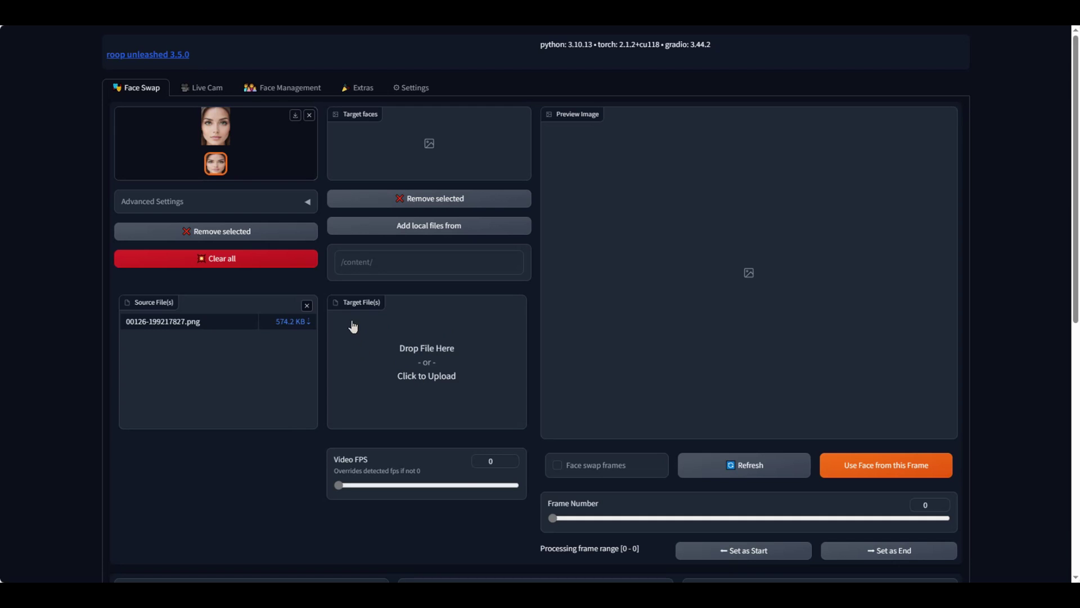
Play and then pause the target video preview in Media Player.
drag(1077, 84, 470, 141)
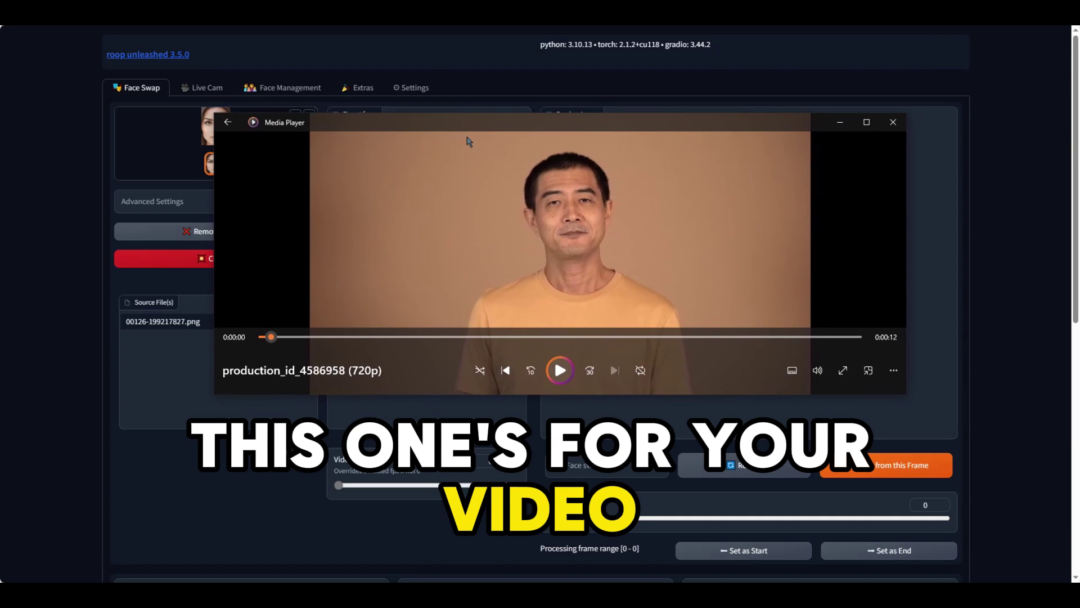
click(564, 374)
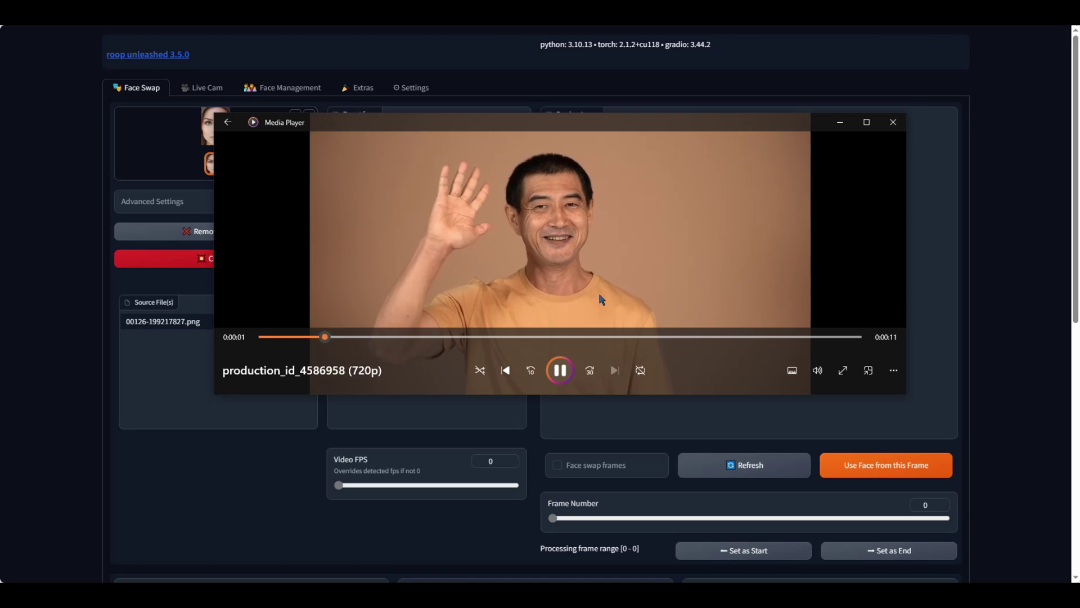
click(559, 369)
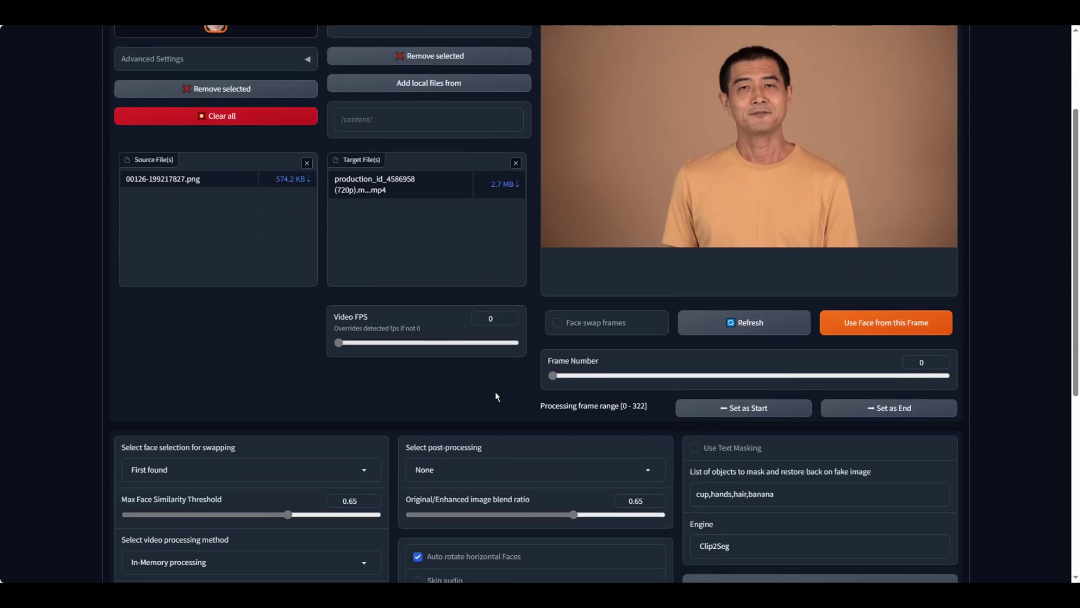
Choose GFPGAN in the Select post-processing dropdown.
scroll(495, 392, down, 4)
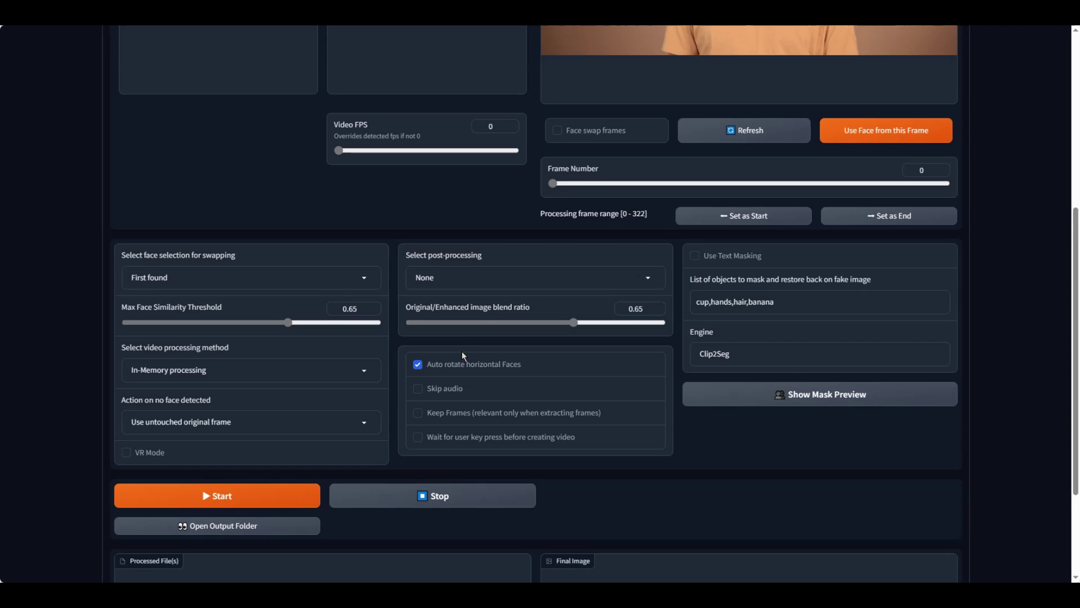
scroll(457, 303, down, 2)
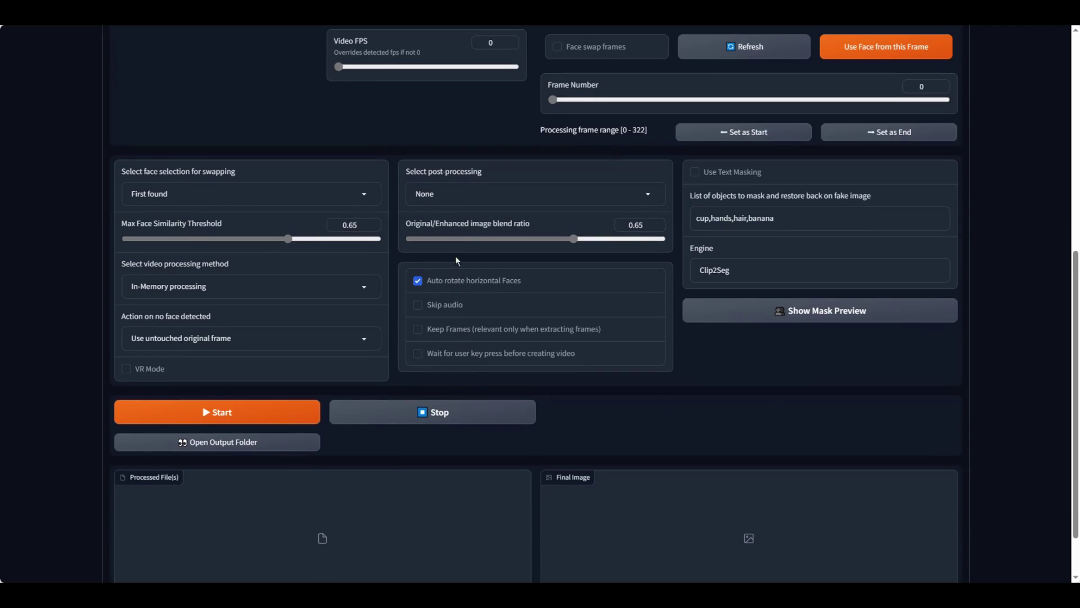
click(448, 195)
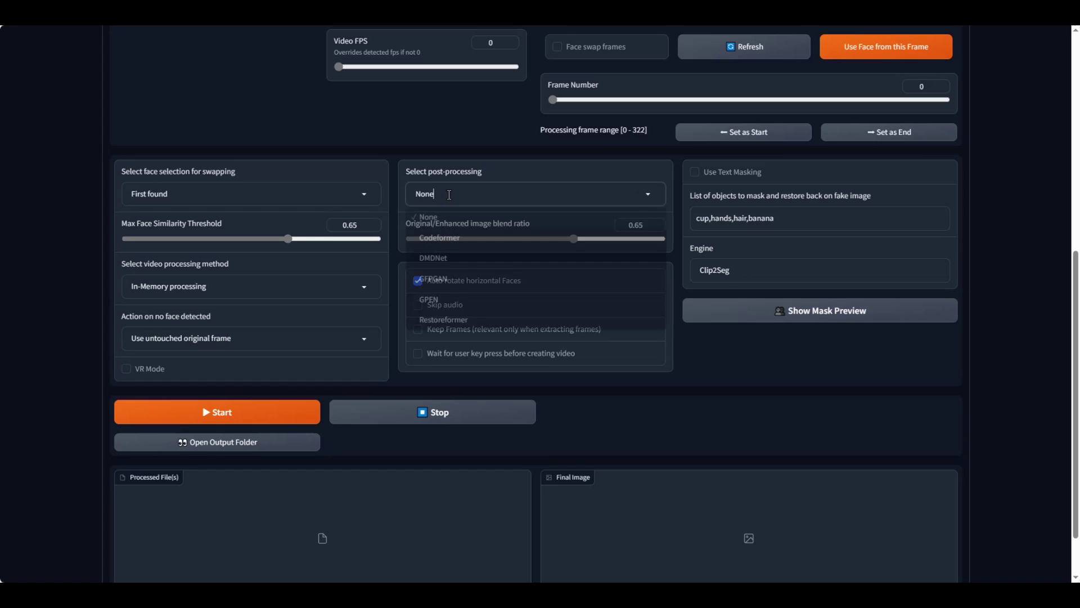
click(448, 278)
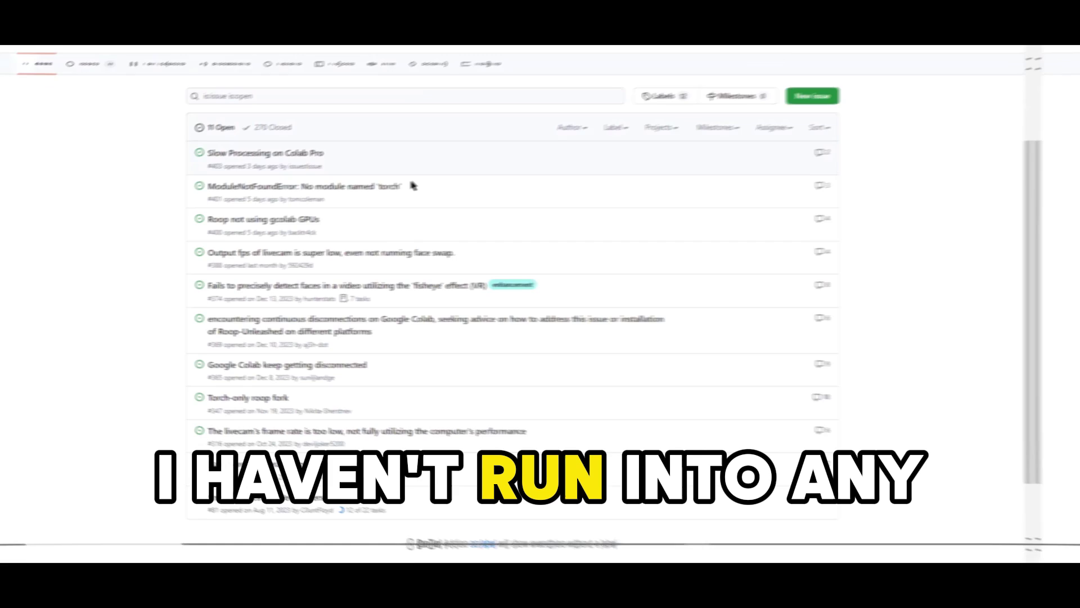
Scroll back up the GitHub Issues page.
scroll(430, 176, up, 2)
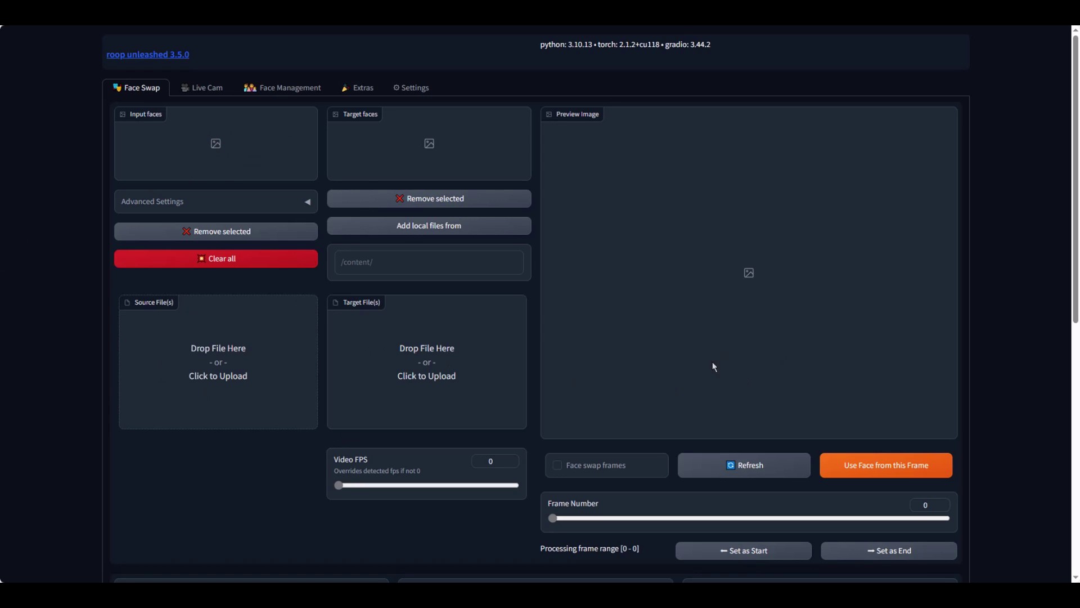
Drop thumb.png from File Explorer onto the Source File(s) box.
drag(713, 366, 490, 405)
drag(243, 373, 242, 372)
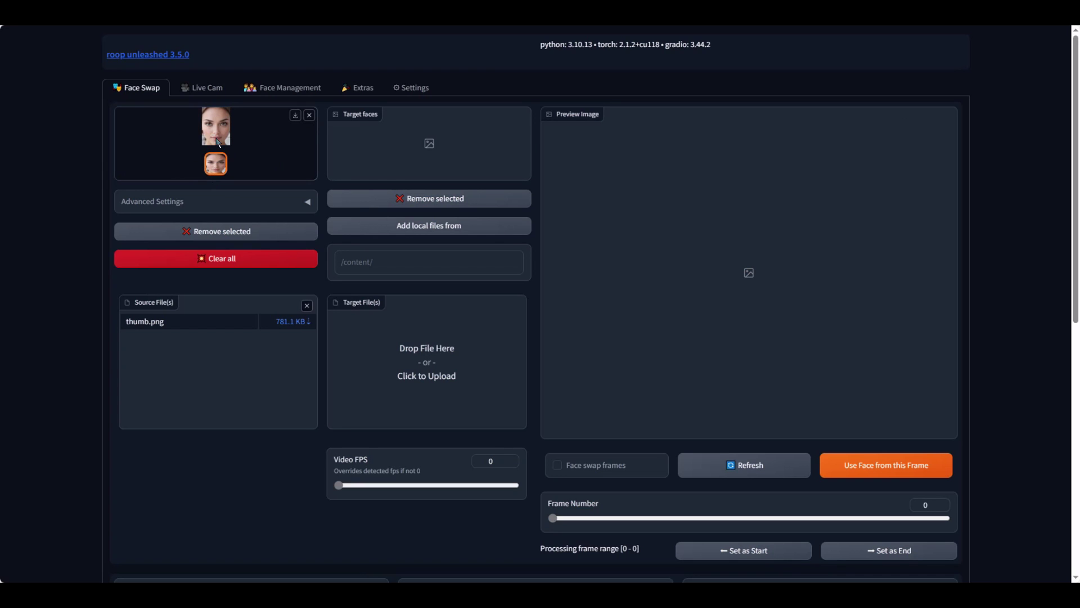
On Settings, try h264_nvenc in the Video Codec dropdown.
click(418, 91)
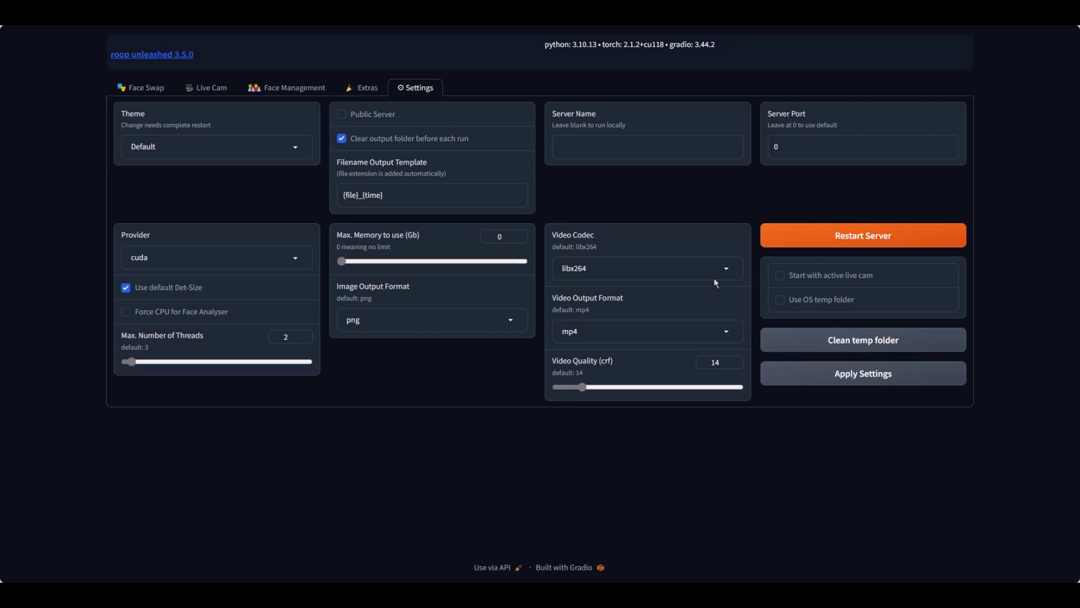
click(728, 270)
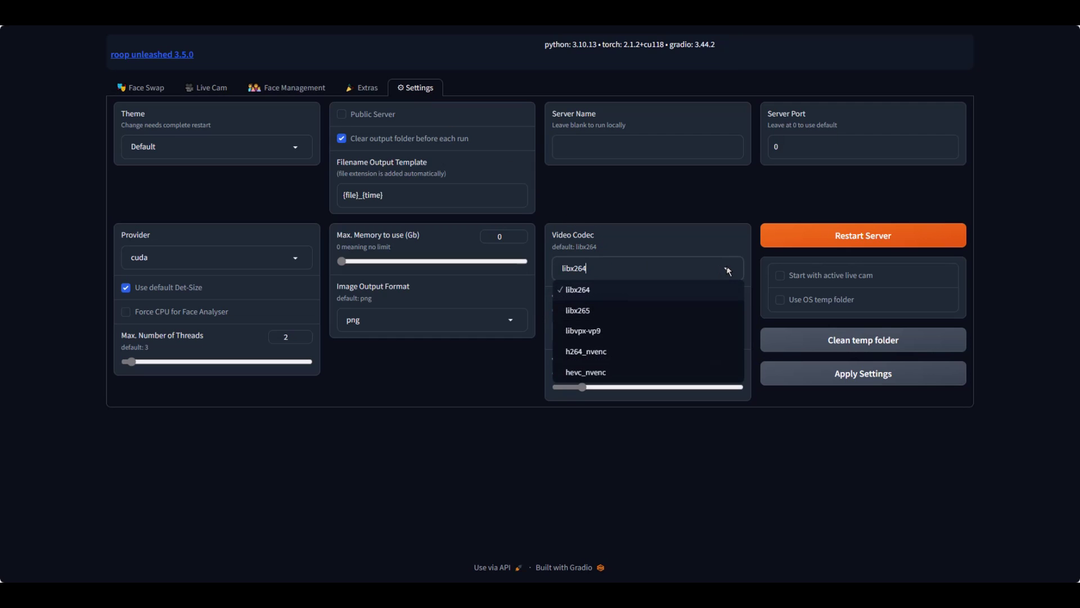
click(588, 352)
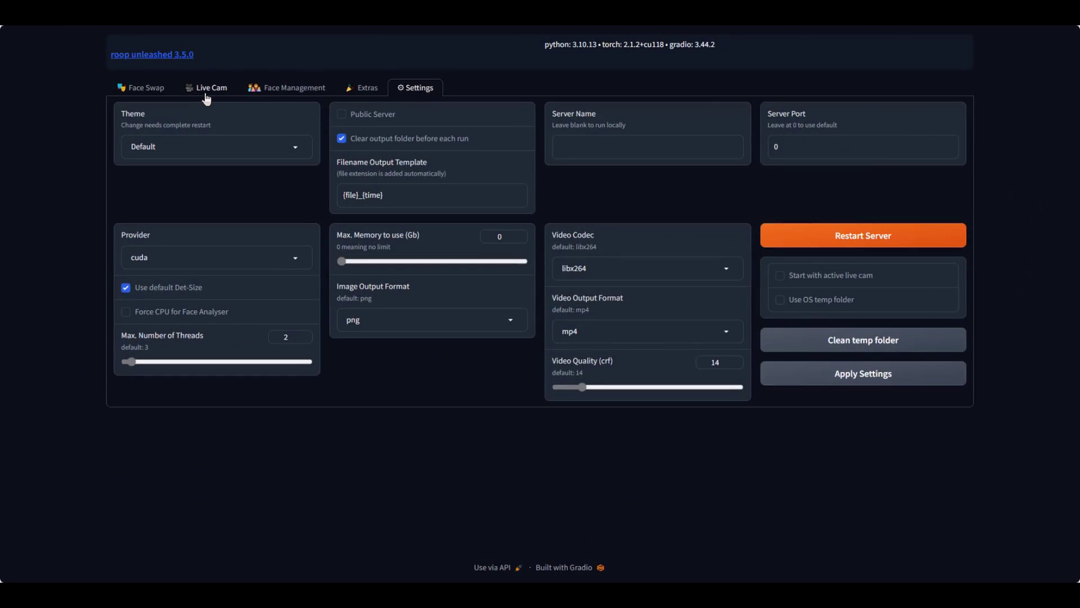
Browse the Live Cam, Face Management and Extras tabs in turn.
click(207, 89)
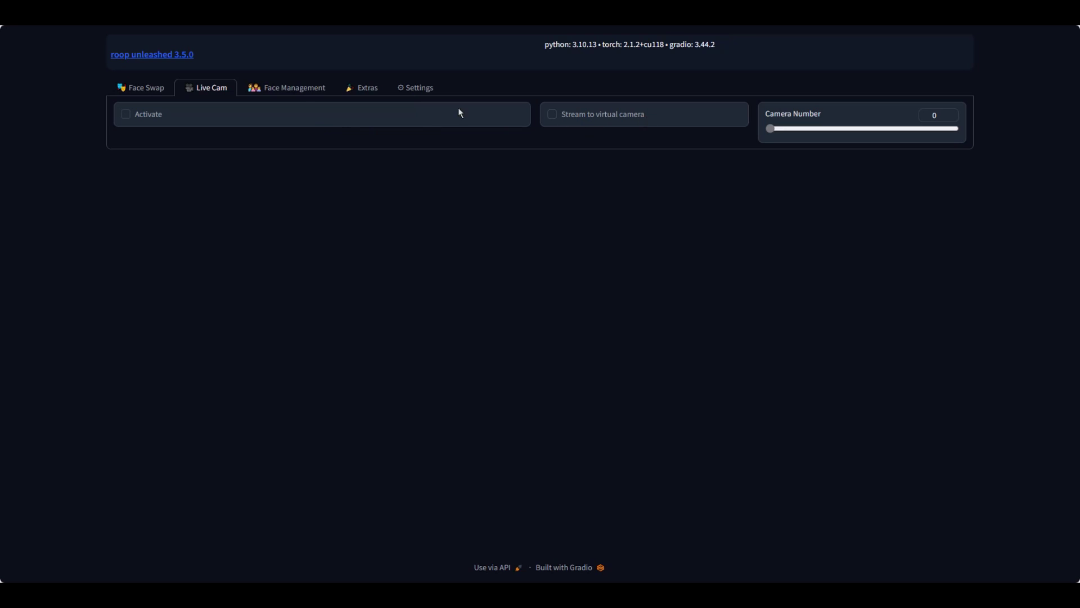
click(302, 93)
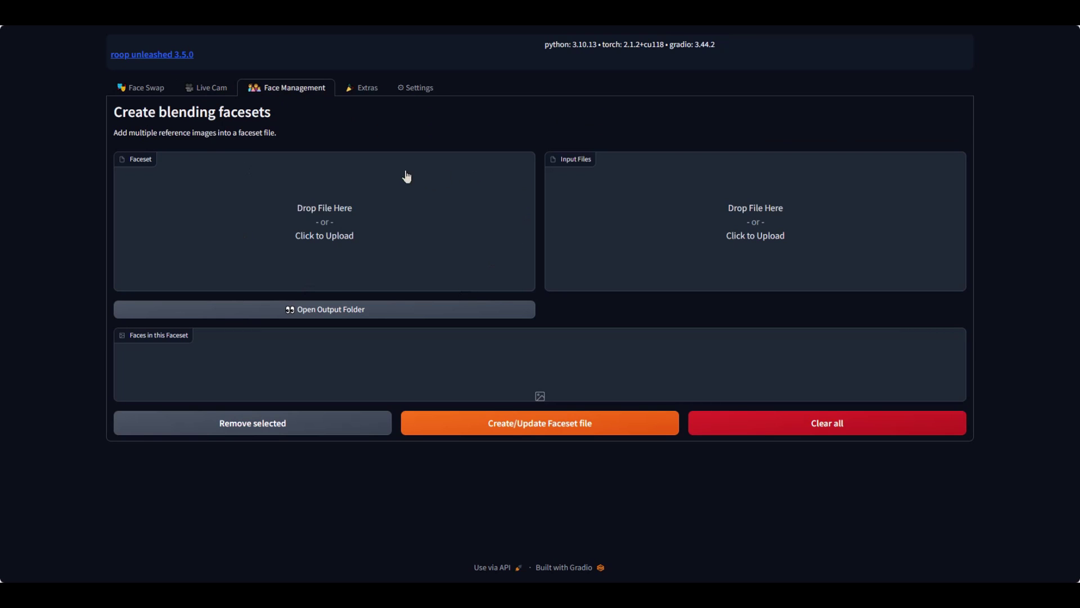
click(361, 91)
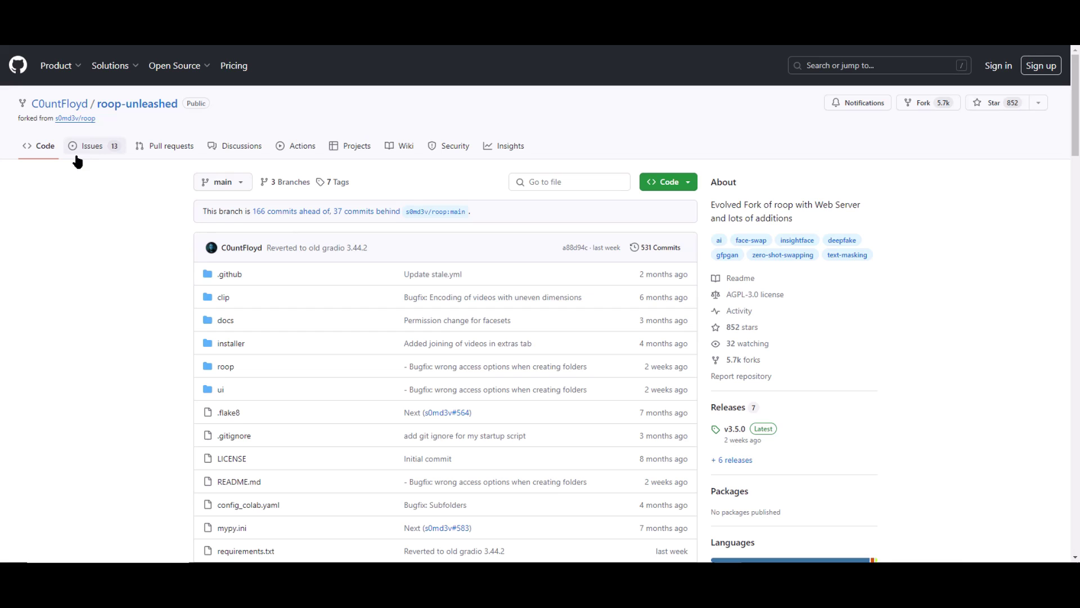
Check the repository's GitHub issues list, then return to roop unleashed's Live Cam tab.
click(89, 148)
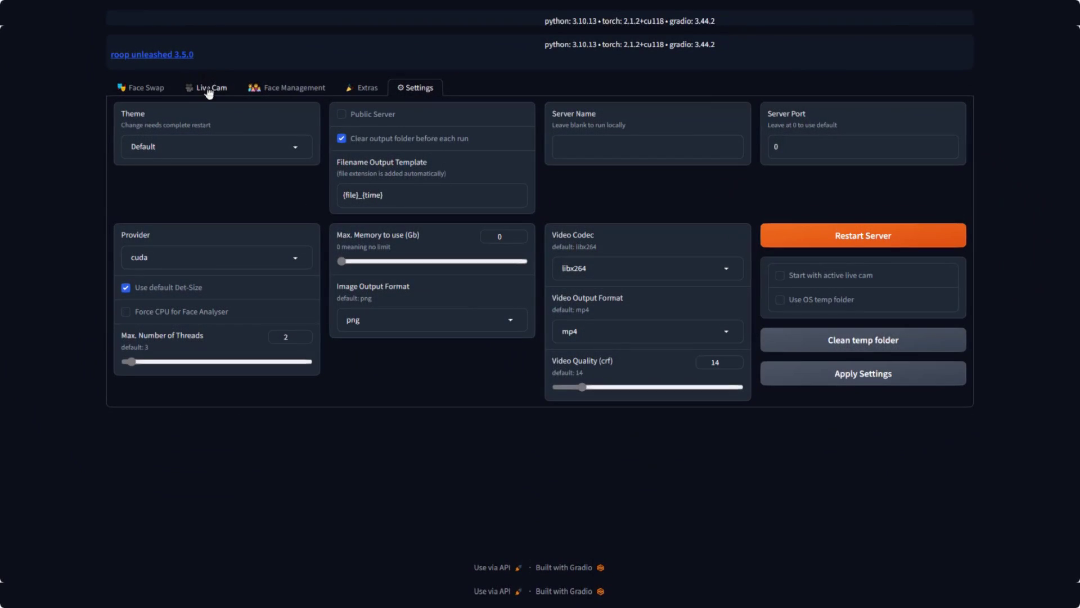
click(206, 89)
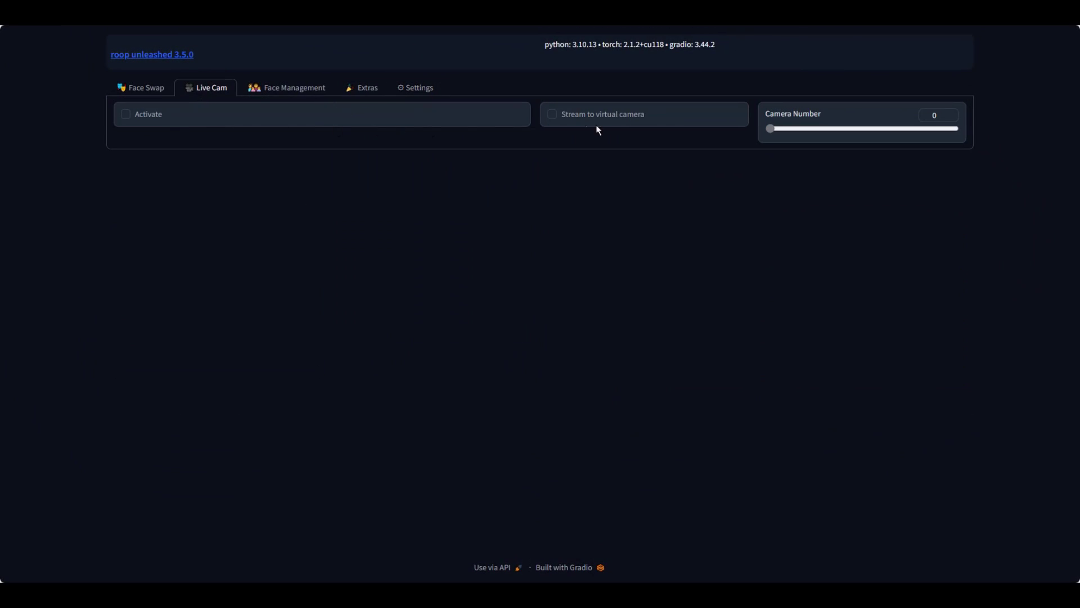